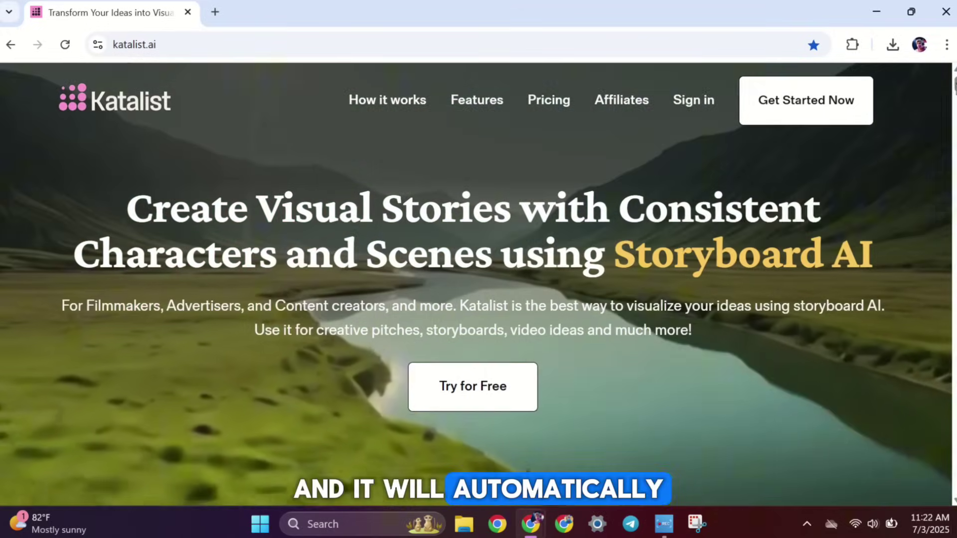
Scroll the Katalist landing page and choose Get Started Now to enter the app
scroll(944, 118, down, 5)
scroll(479, 279, down, 9)
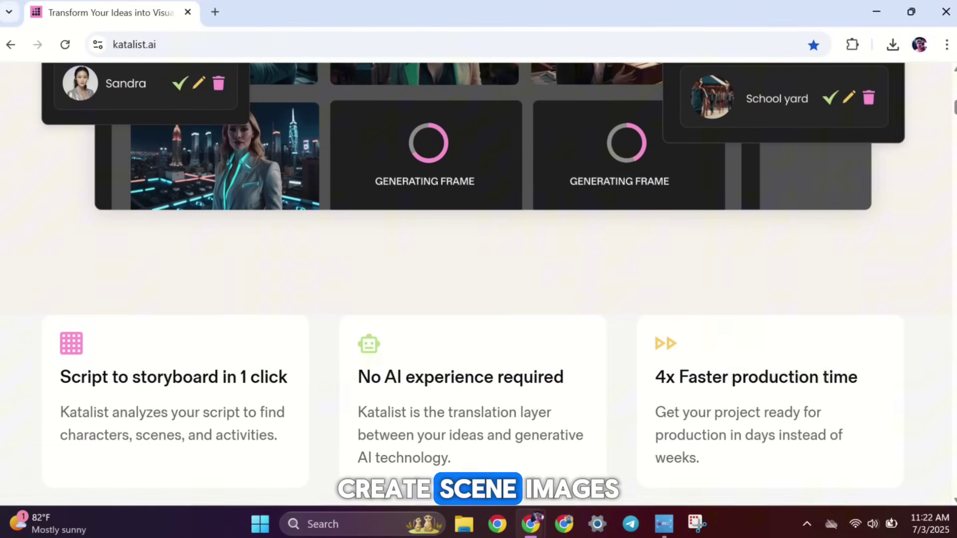
scroll(478, 279, down, 20)
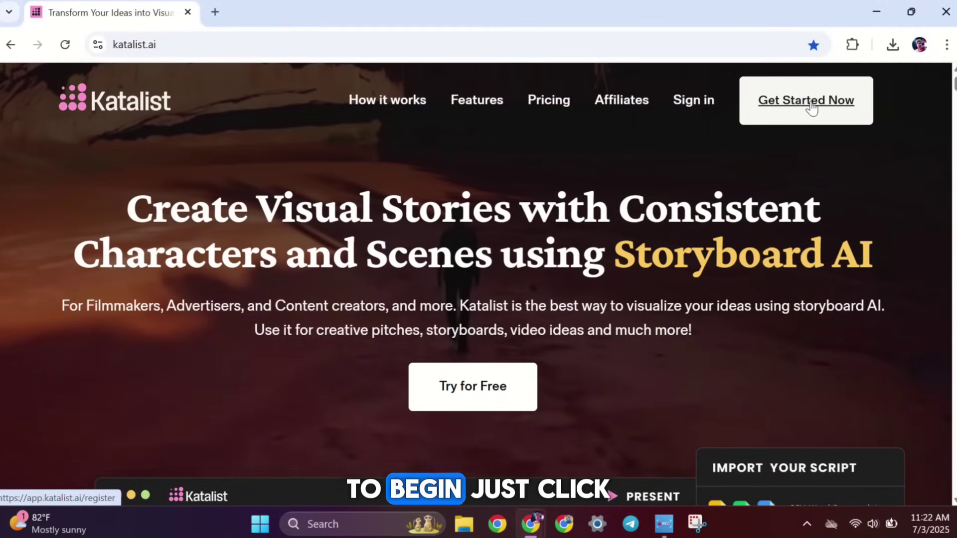
click(812, 105)
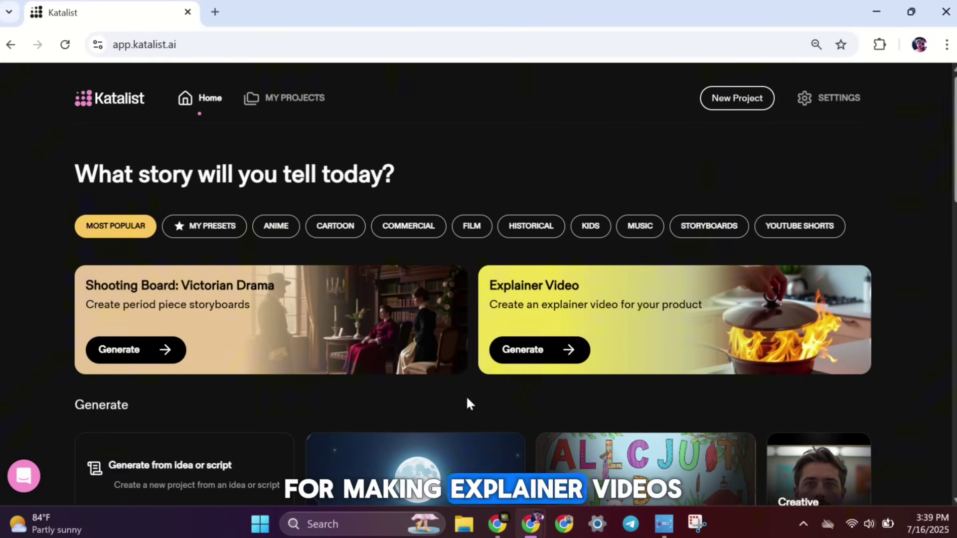
Browse the app home's Generate options and story templates such as Historical Video
scroll(466, 399, down, 5)
scroll(467, 404, down, 10)
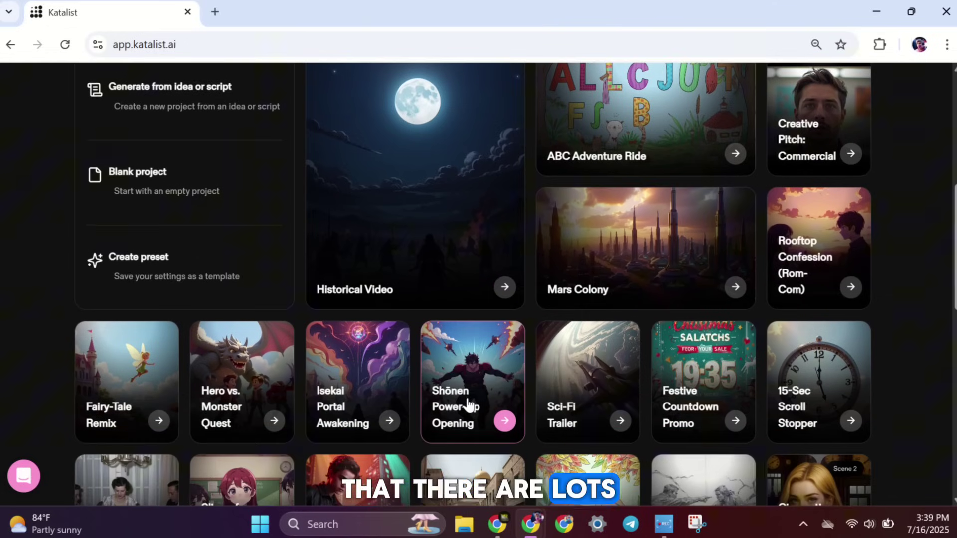
scroll(467, 405, down, 3)
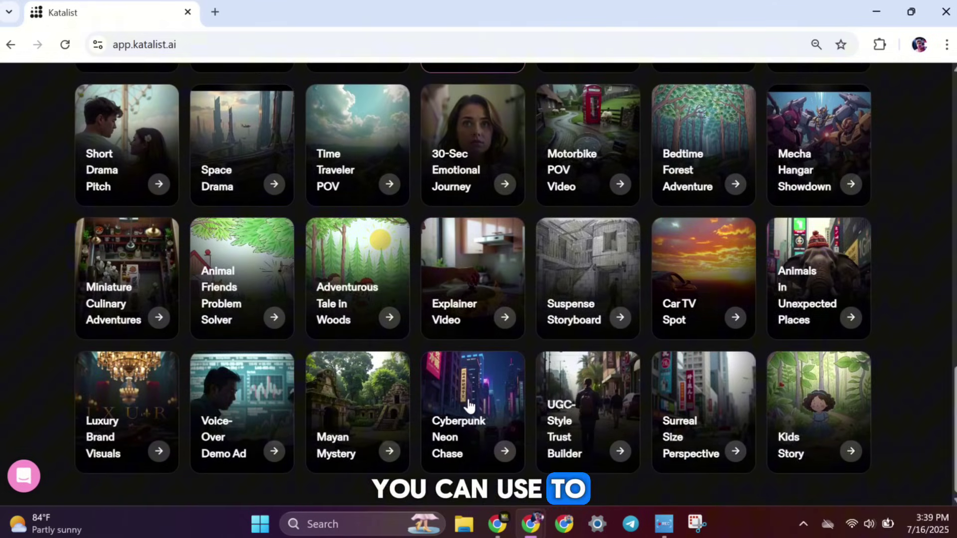
scroll(468, 404, up, 12)
scroll(468, 407, up, 5)
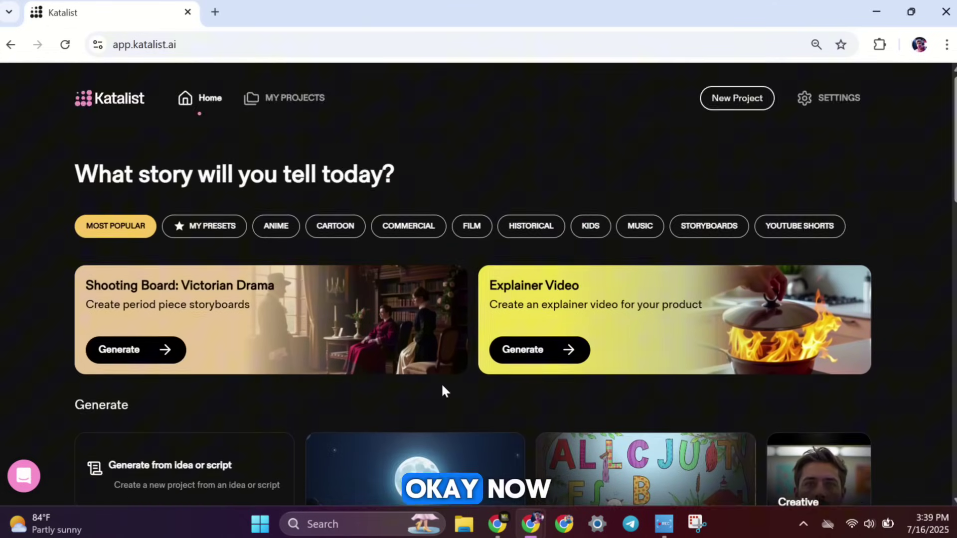
scroll(636, 256, down, 5)
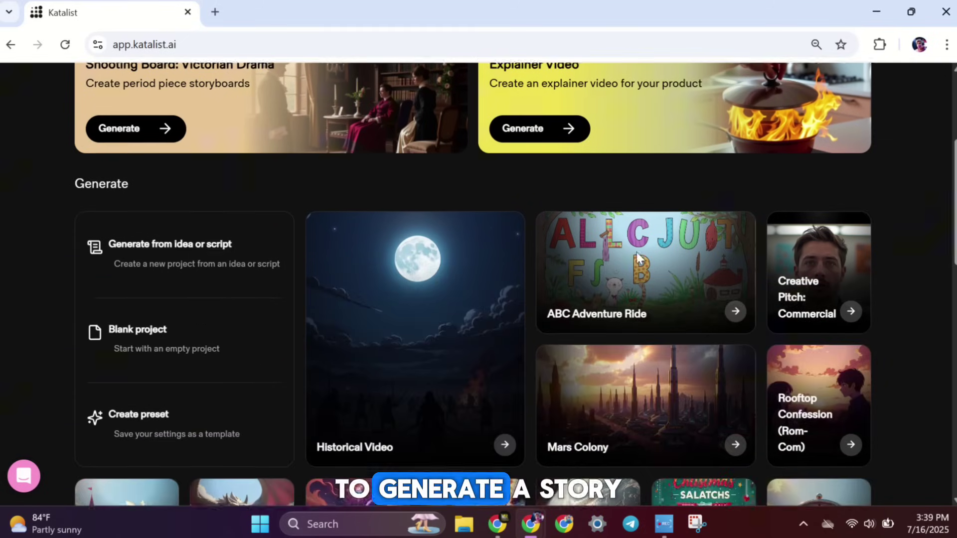
Open the idea-or-script page and try, then cancel, the Paste from clipboard box
click(196, 260)
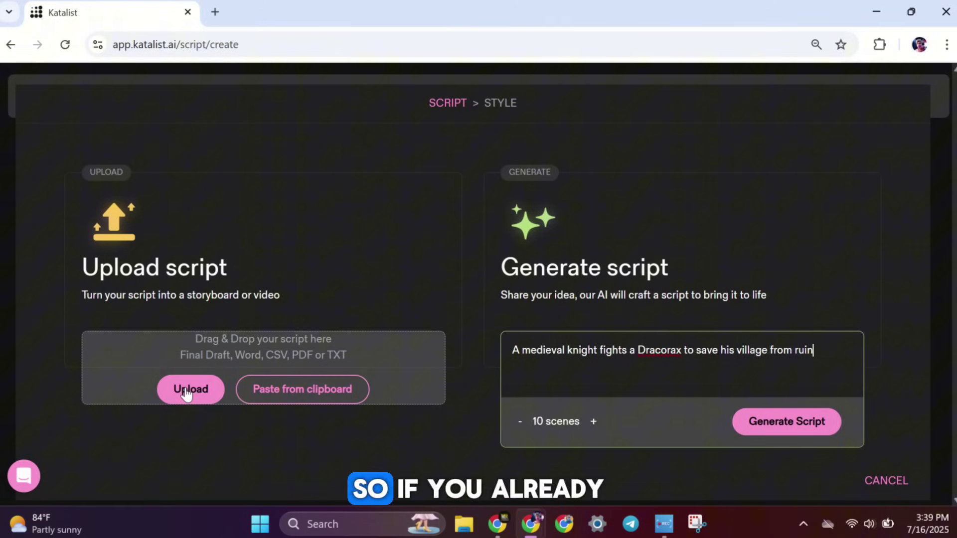
click(303, 399)
scroll(189, 369, down, 1)
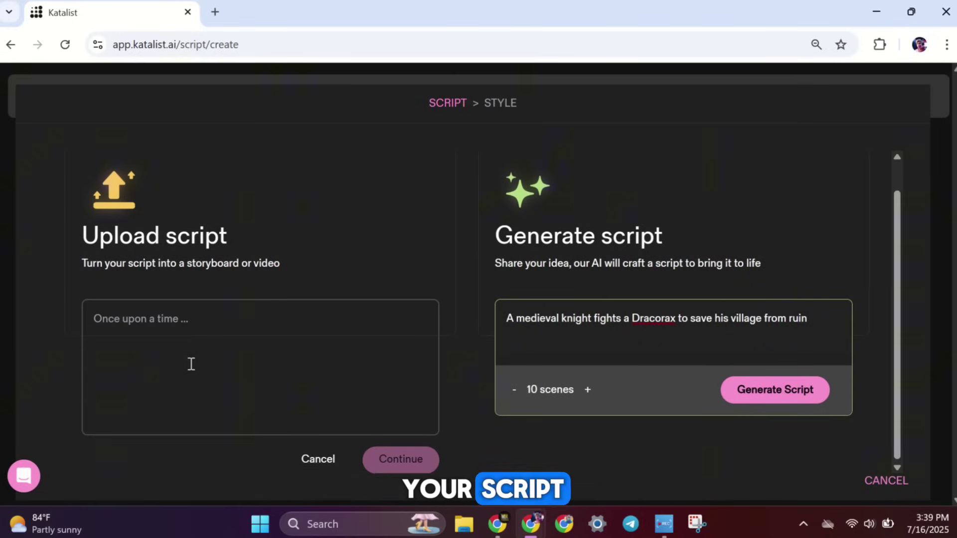
scroll(180, 358, up, 1)
scroll(249, 409, down, 1)
click(317, 458)
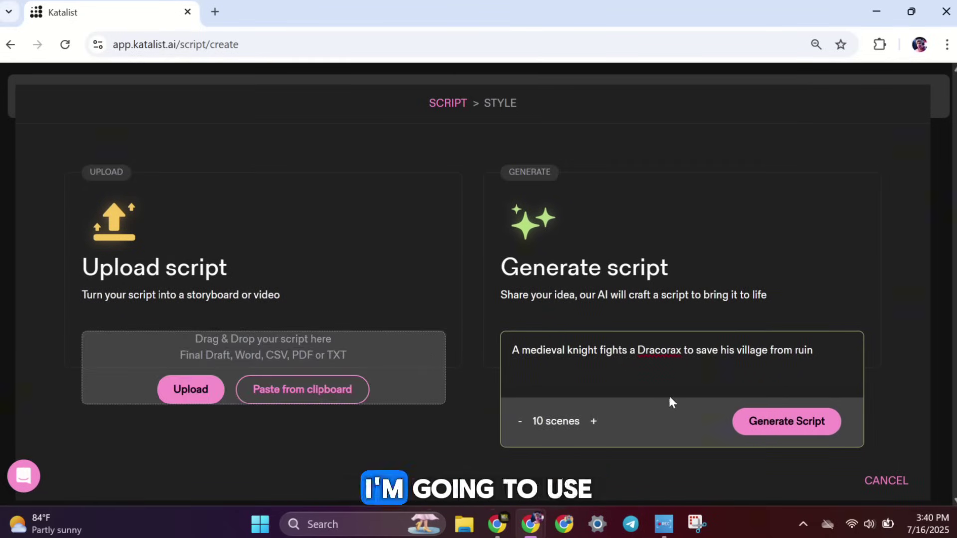
Replace the existing story idea with 'Game of thrones'
drag(823, 351, 483, 351)
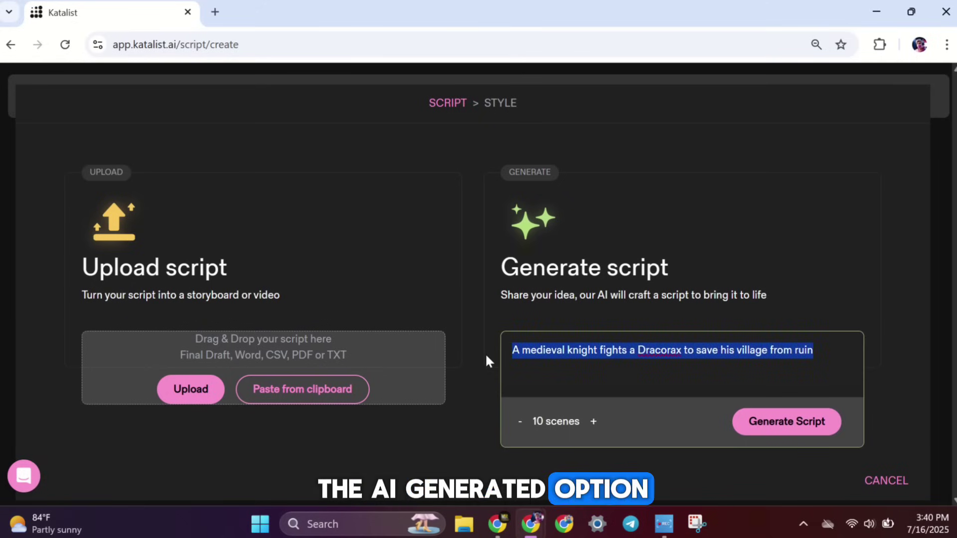
key(BackSpace)
text(Game)
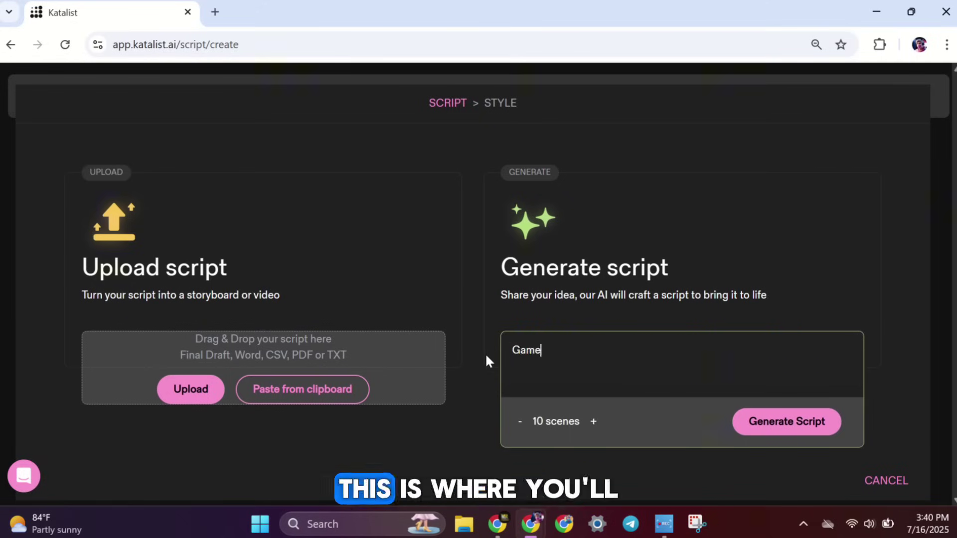
text( of thron)
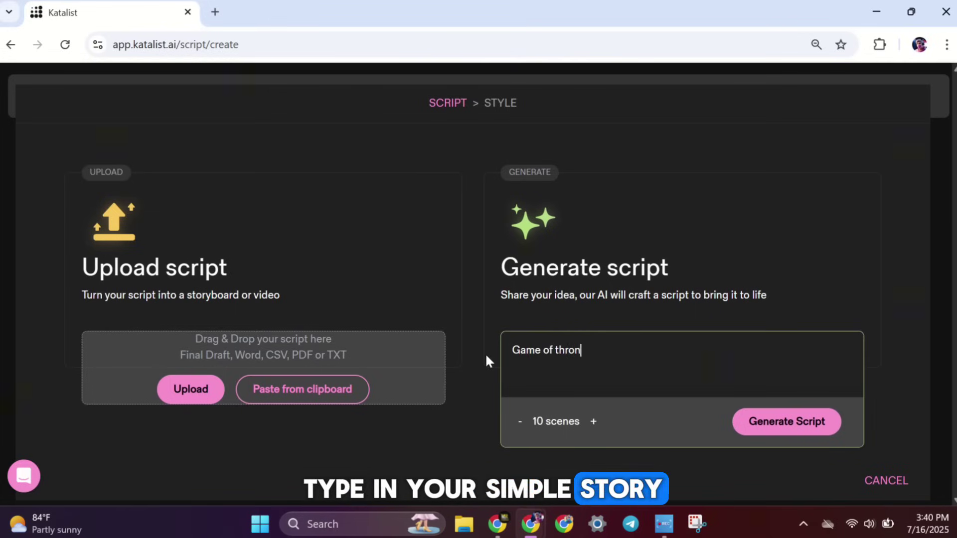
text(es)
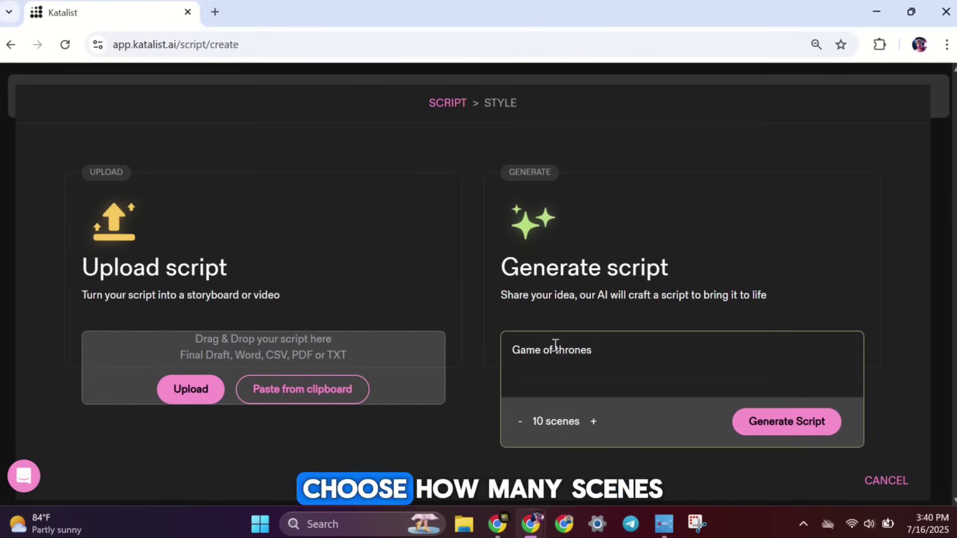
Set the scene count to 20 and generate the script
click(593, 423)
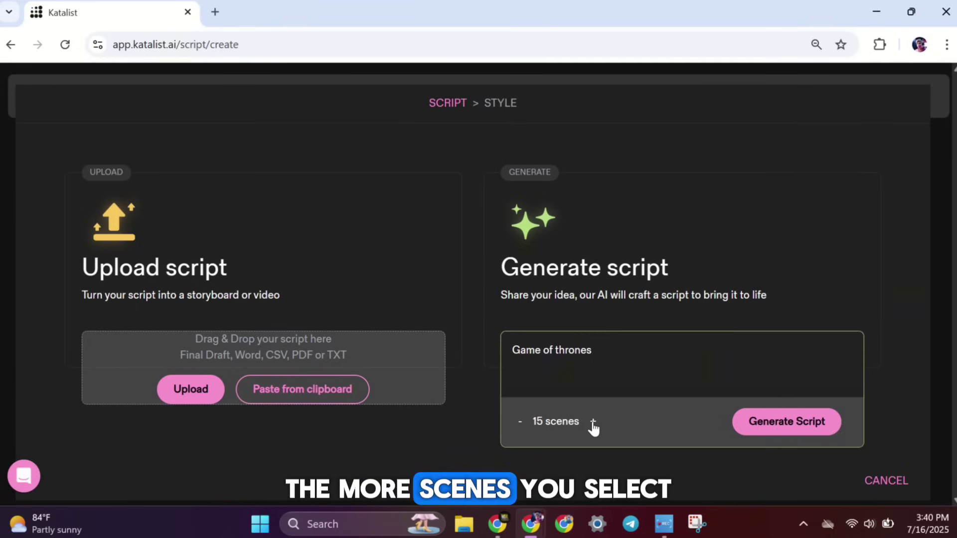
click(593, 423)
click(593, 423)
click(593, 423)
click(521, 424)
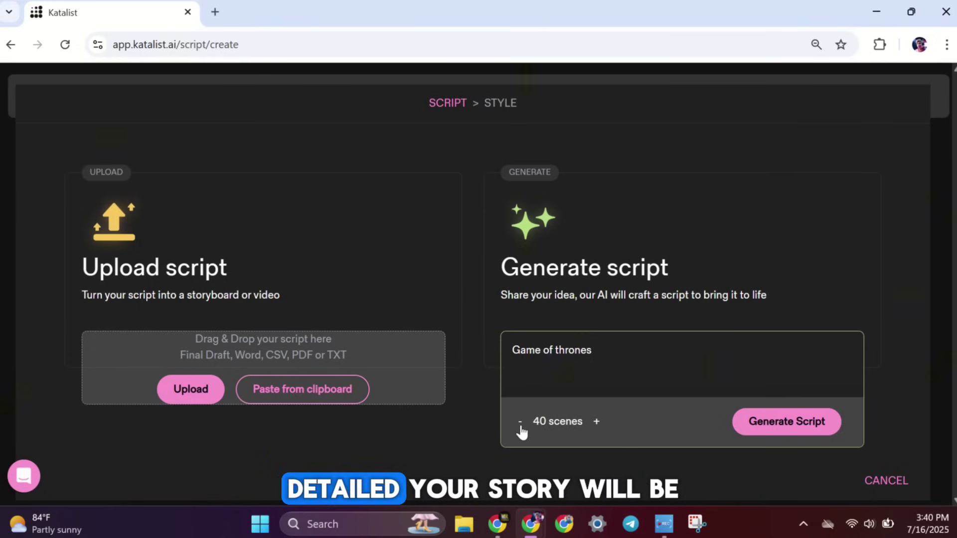
click(520, 424)
click(520, 424)
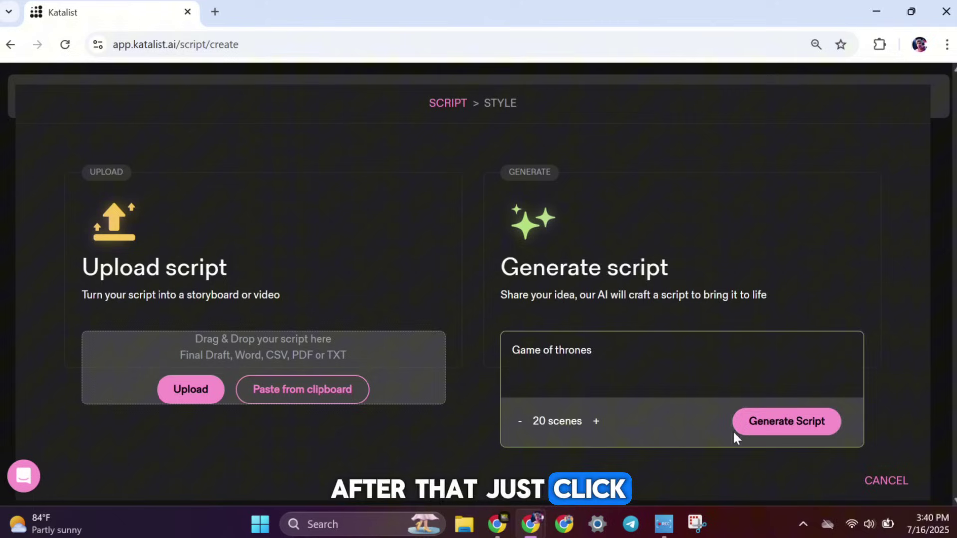
click(779, 426)
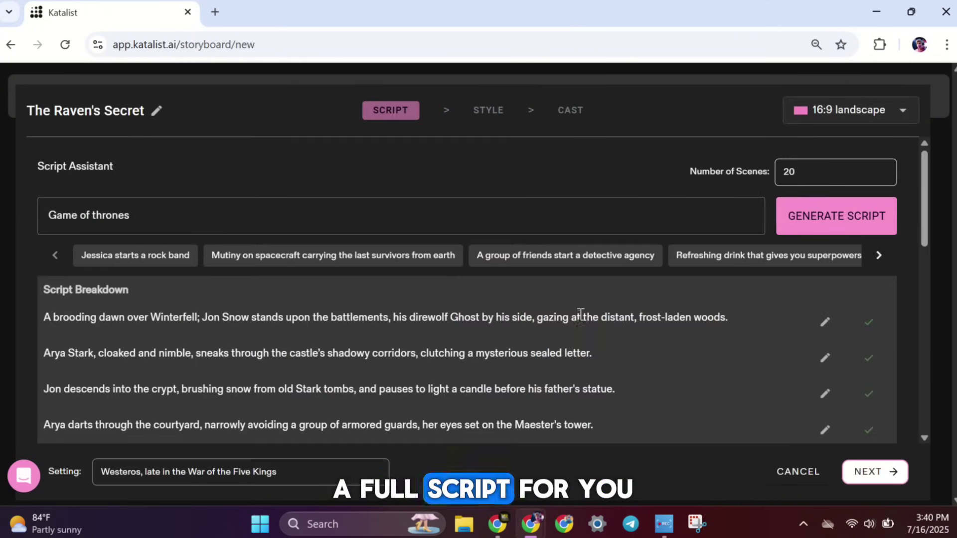
Keep the aspect ratio at 16:9 landscape
click(851, 119)
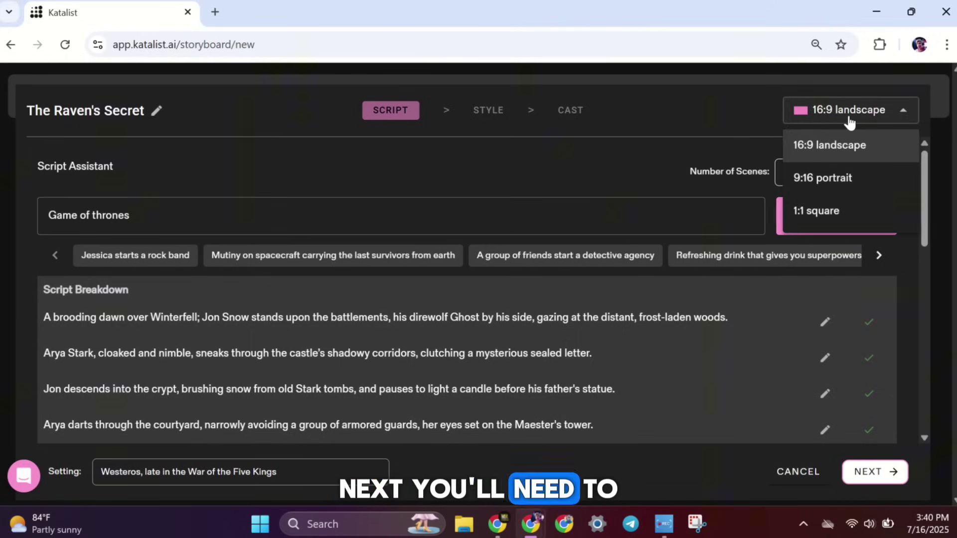
click(850, 122)
scroll(609, 254, down, 10)
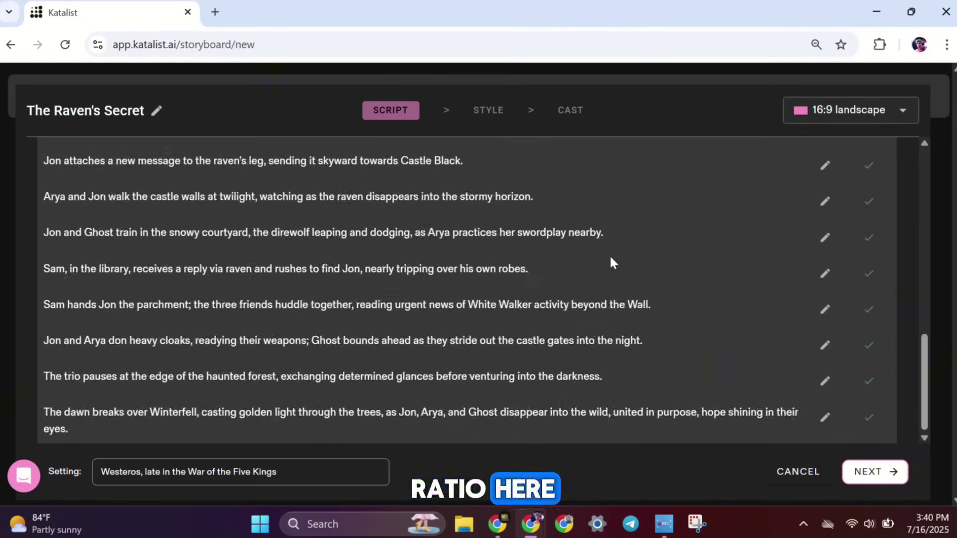
scroll(613, 262, up, 15)
Edit the end of the first scene's description to finish with 'ds.' and confirm
click(825, 324)
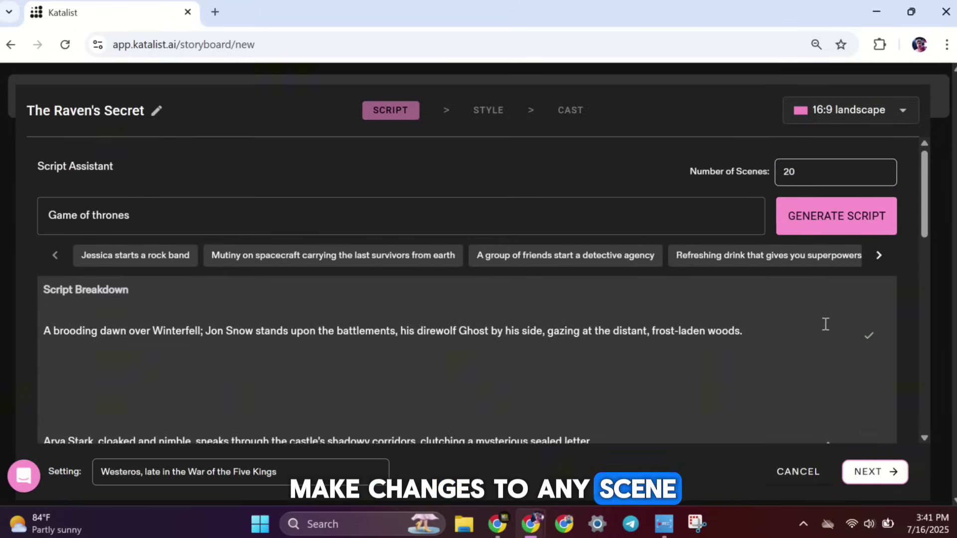
click(744, 343)
key(BackSpace)
key(BackSpace)
key(BackSpace)
text(ds.)
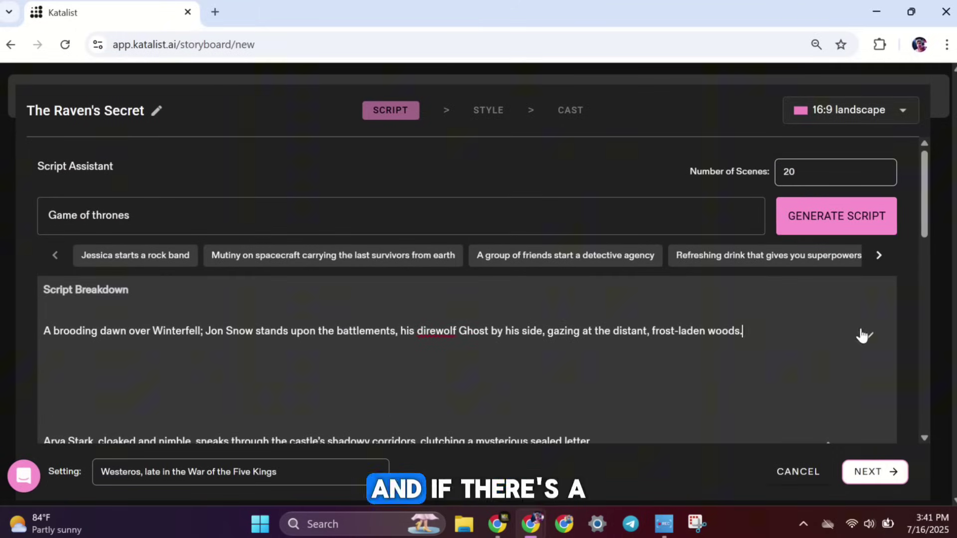
click(868, 336)
Toggle the Arya courtyard and Jon crypt scenes off and back on, keeping all scenes
scroll(738, 347, down, 2)
click(869, 354)
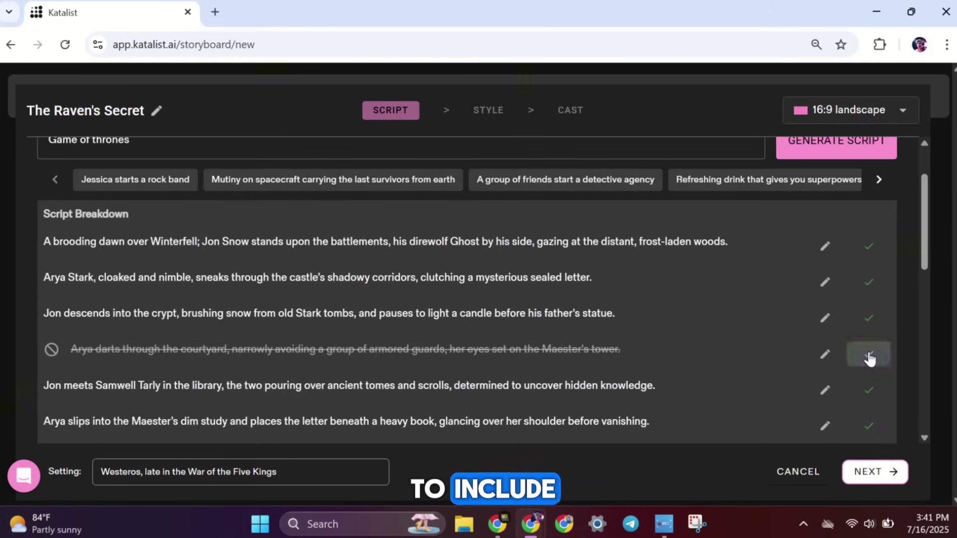
click(869, 320)
click(869, 319)
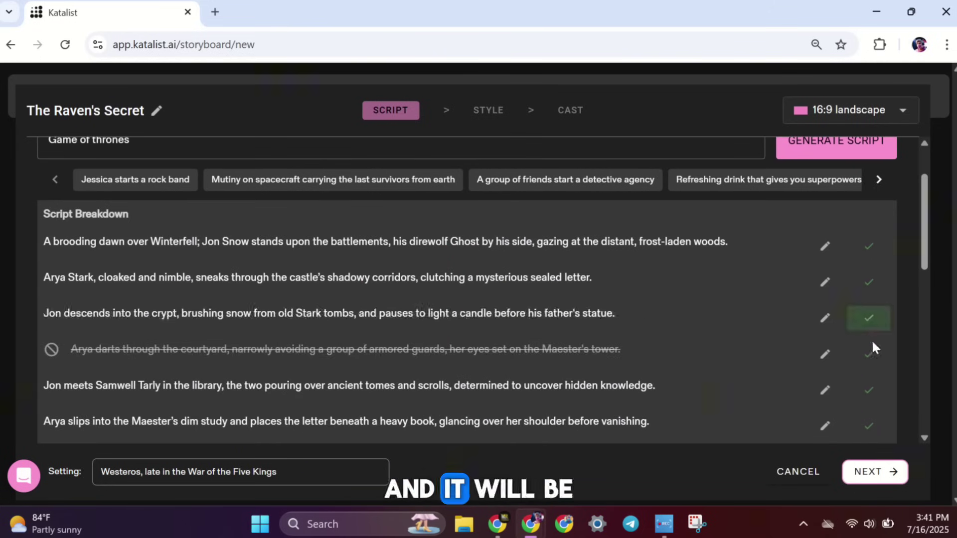
click(869, 354)
scroll(848, 375, down, 10)
scroll(847, 369, up, 10)
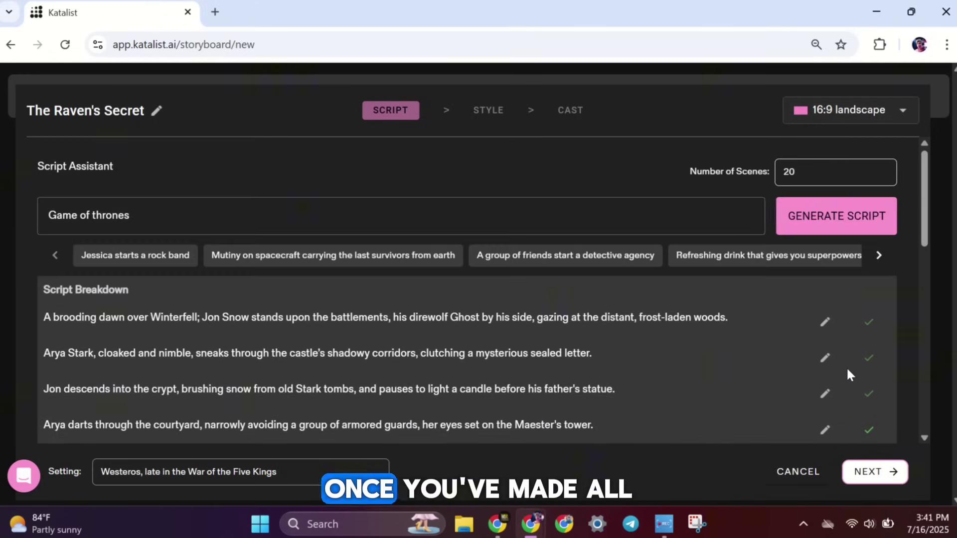
Go to the Style step, keep Cinematic, and create the project
click(868, 472)
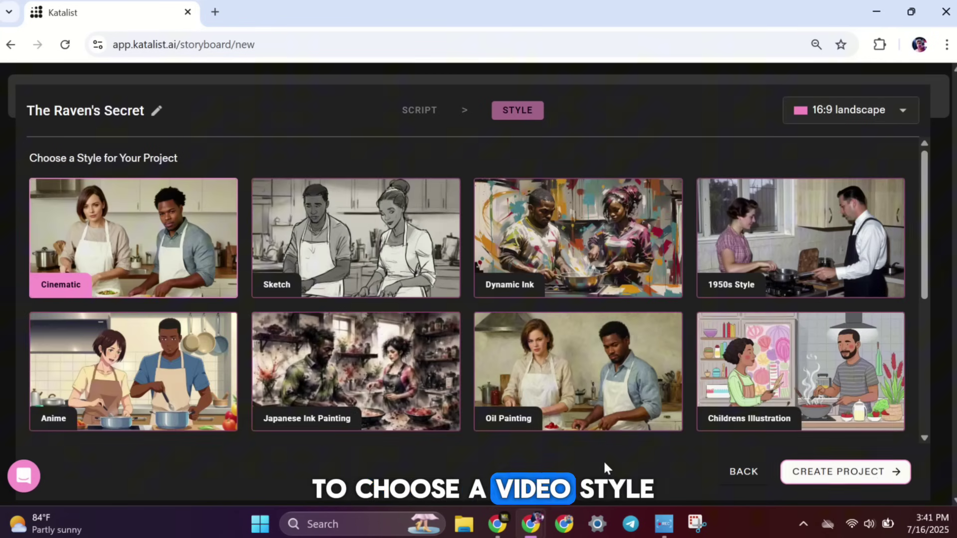
scroll(573, 428, down, 5)
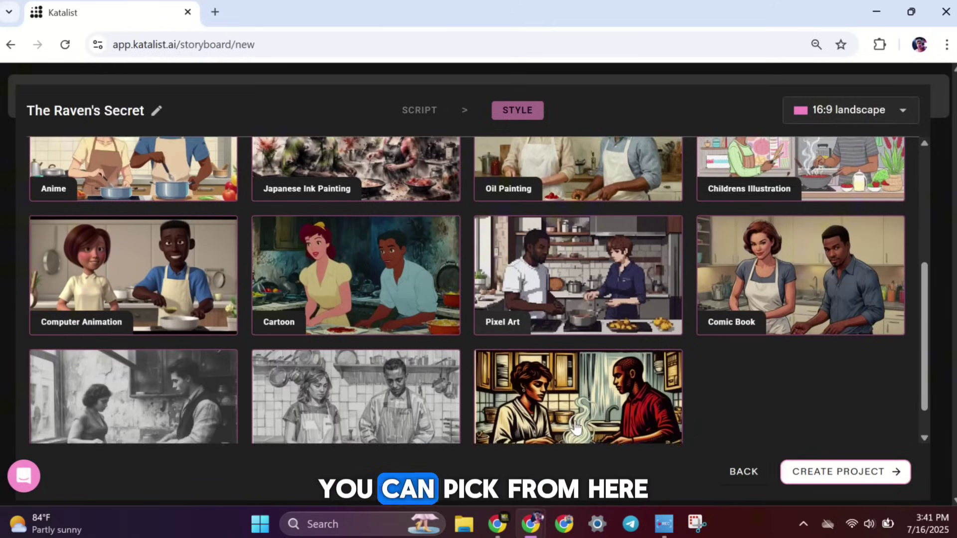
scroll(573, 427, up, 5)
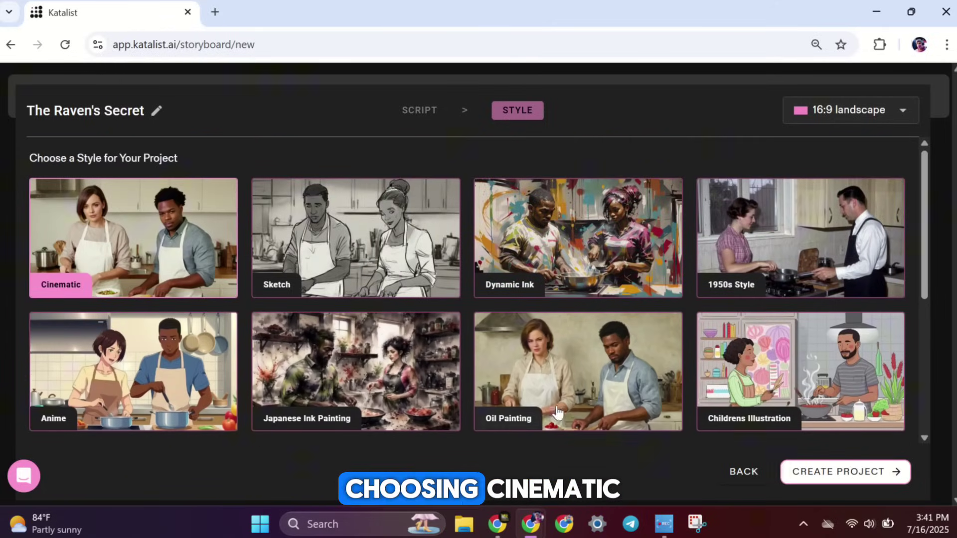
click(847, 473)
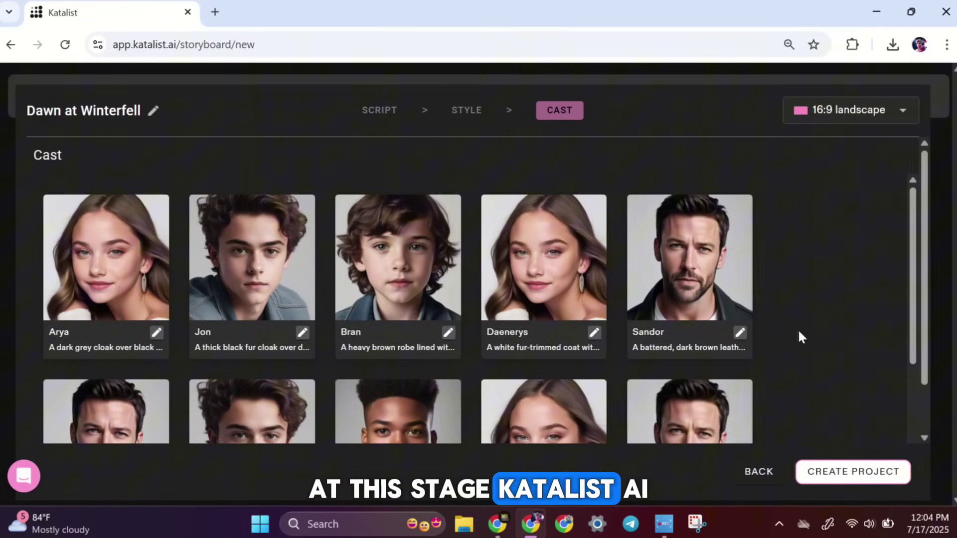
Review the cast list and open Arya's character details for editing
scroll(811, 319, down, 2)
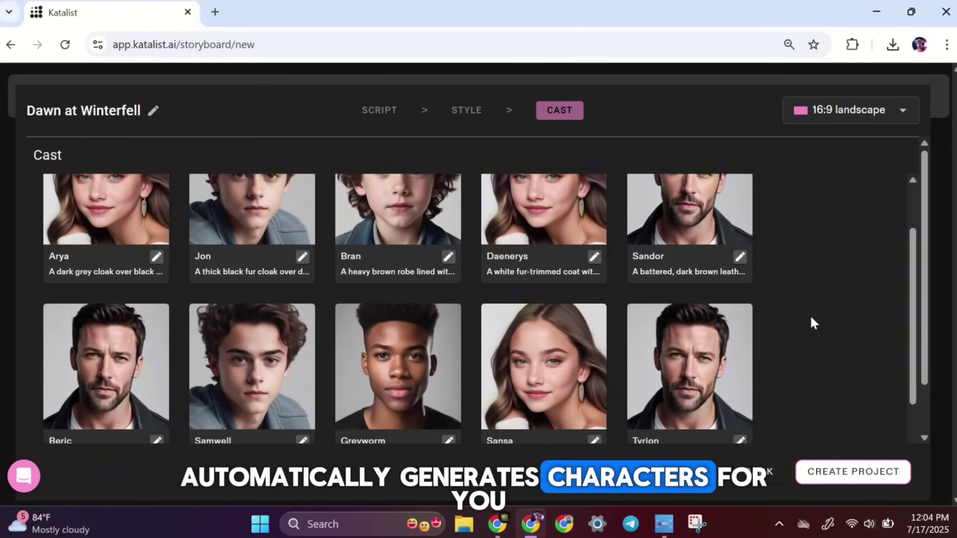
scroll(811, 319, down, 3)
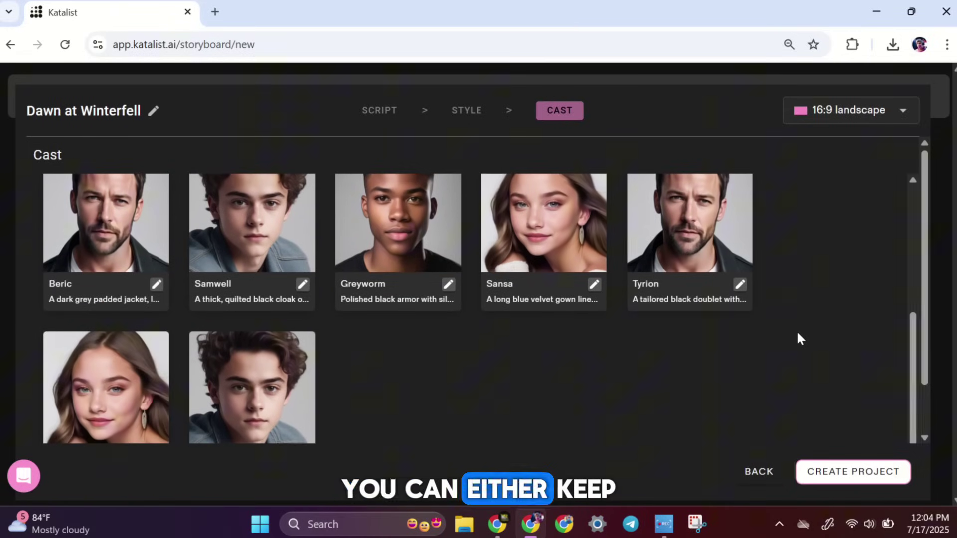
scroll(797, 338, down, 1)
scroll(545, 384, up, 4)
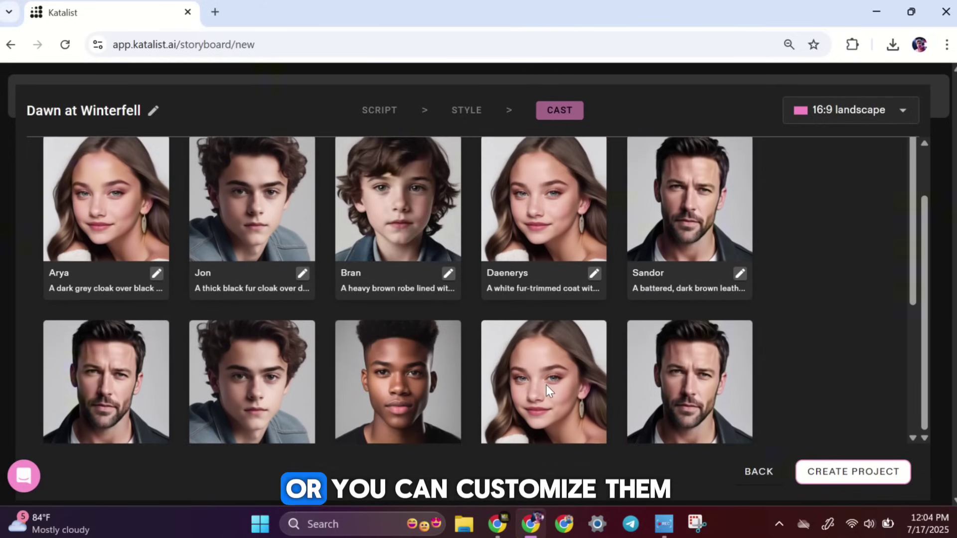
scroll(546, 385, up, 1)
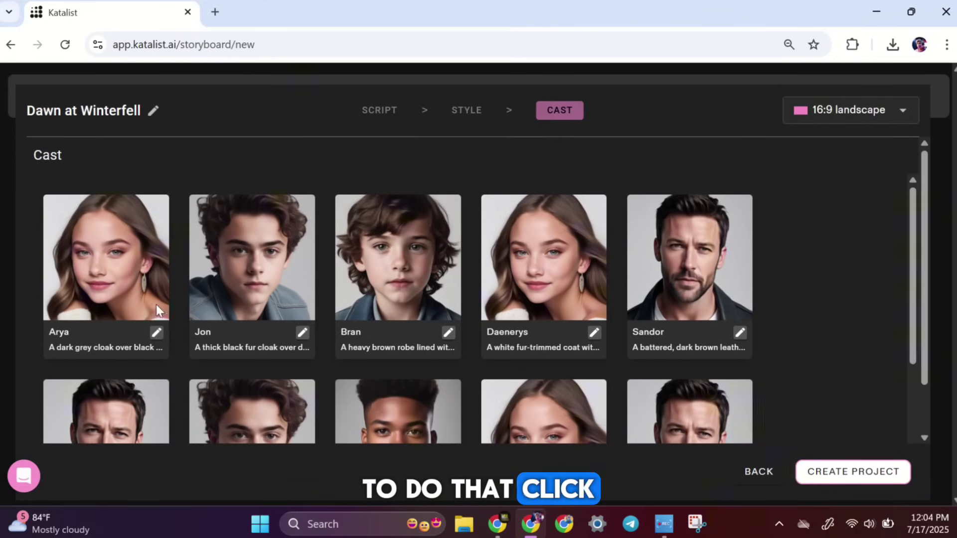
click(157, 334)
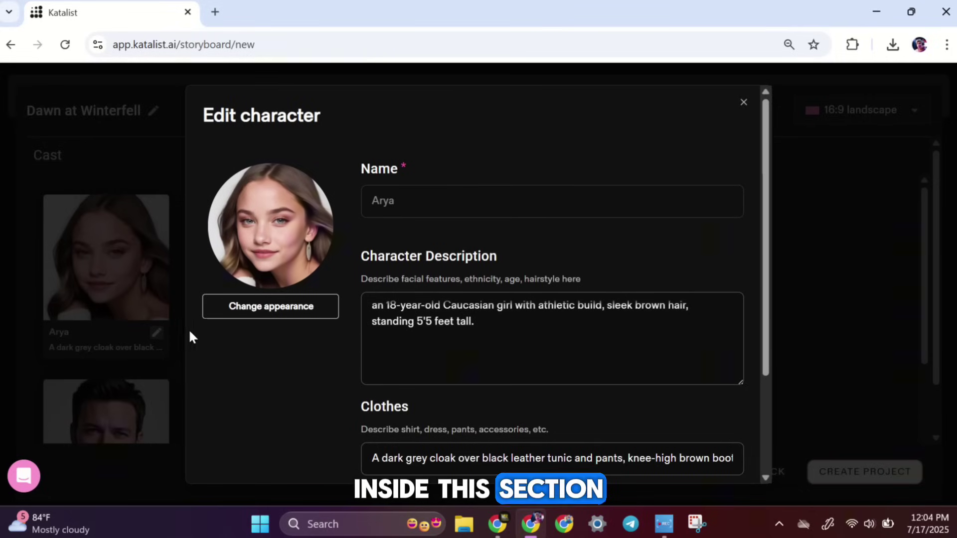
Choose Change appearance for Arya, then Create from scratch
click(264, 310)
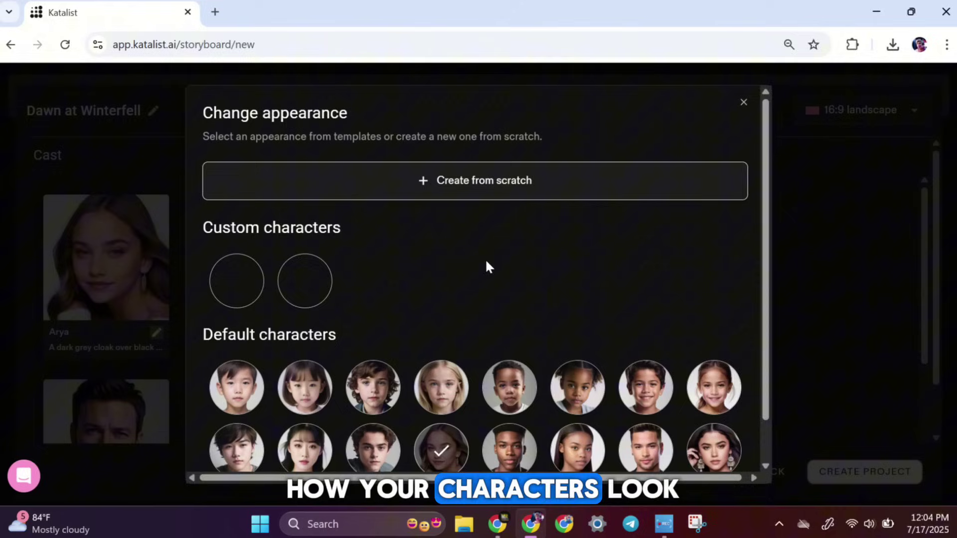
scroll(487, 264, down, 3)
scroll(488, 263, down, 1)
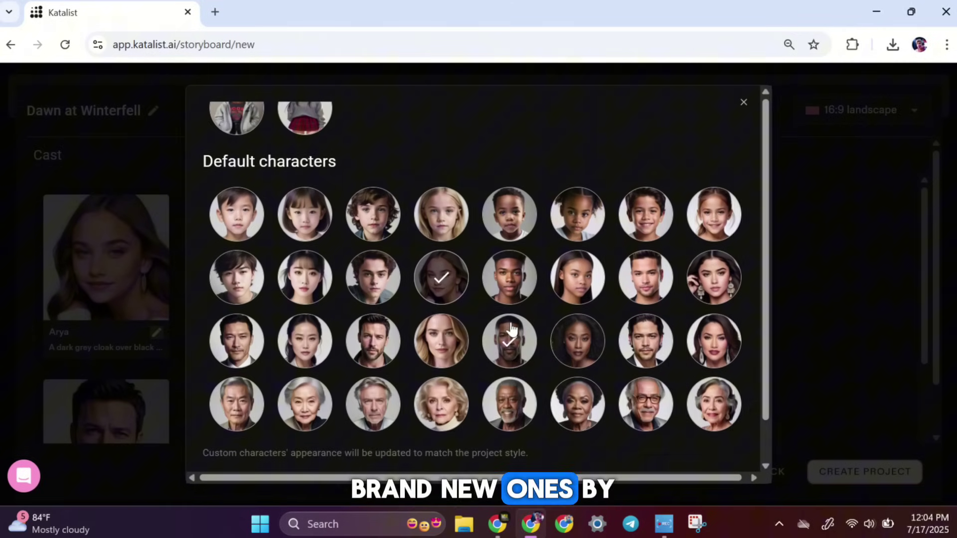
scroll(474, 230, up, 4)
click(474, 195)
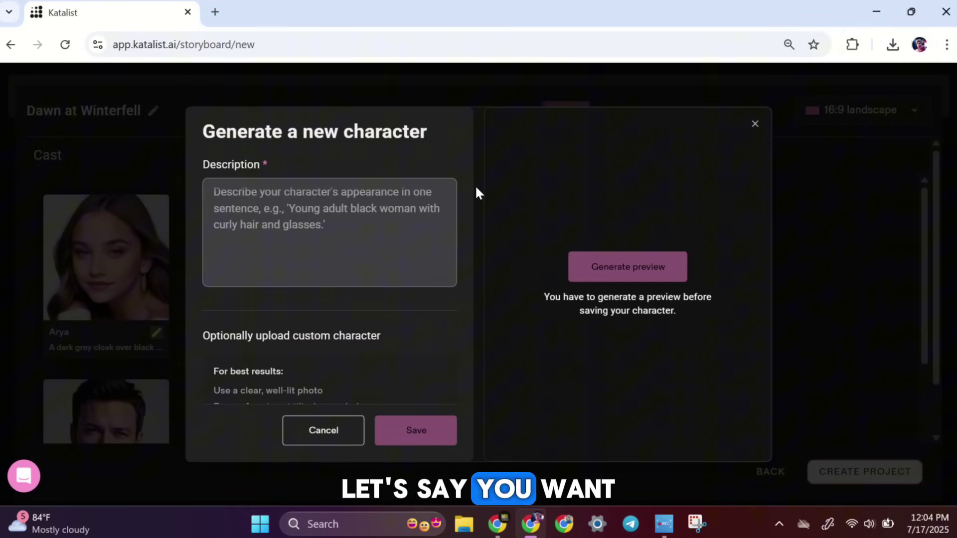
scroll(359, 359, down, 3)
scroll(363, 359, up, 3)
scroll(369, 327, down, 3)
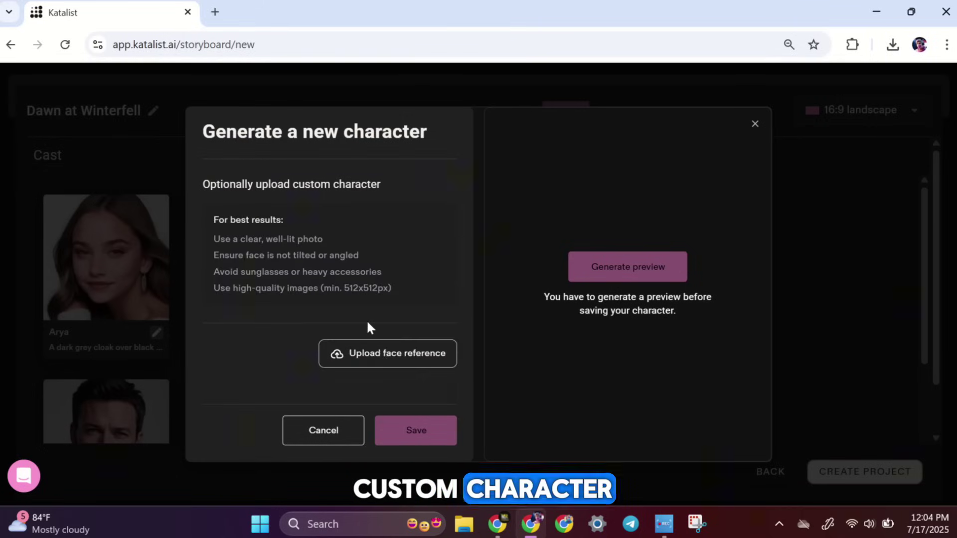
scroll(371, 304, up, 3)
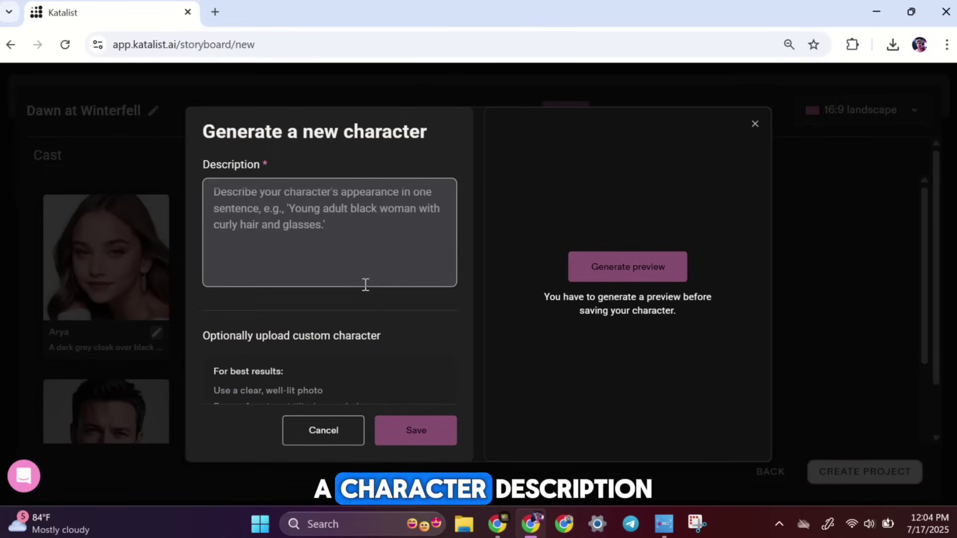
Open ChatGPT in a new tab and attach the Arya_Stark.jpg photo
click(216, 13)
click(374, 72)
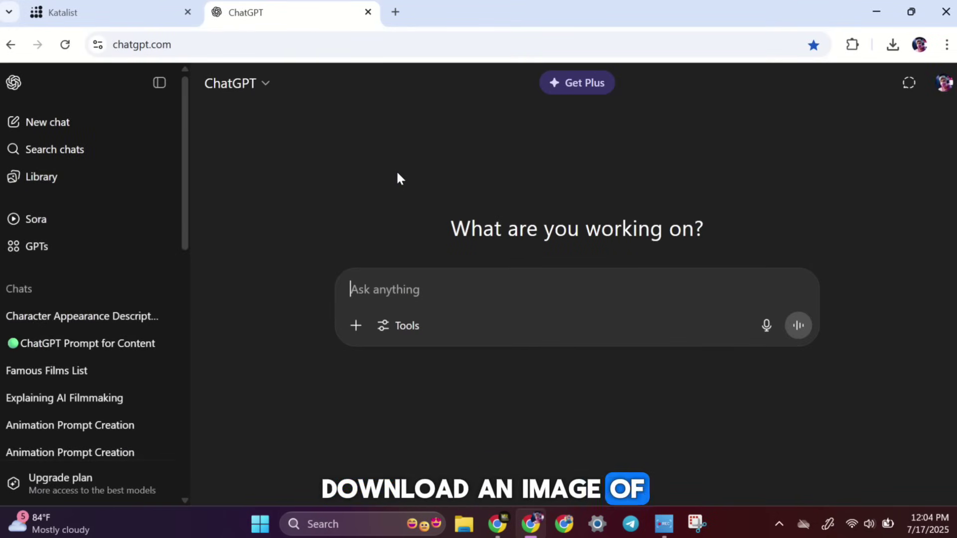
click(362, 327)
click(411, 360)
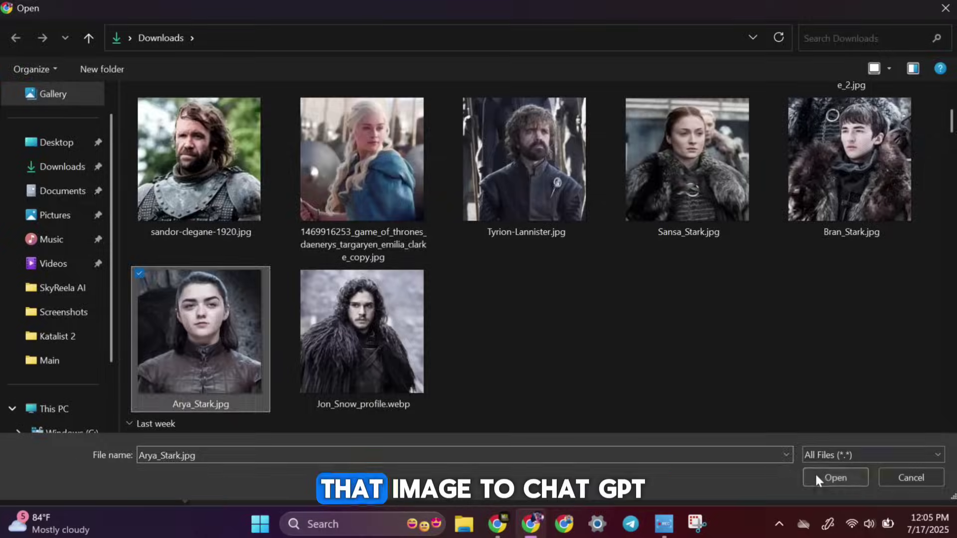
click(819, 478)
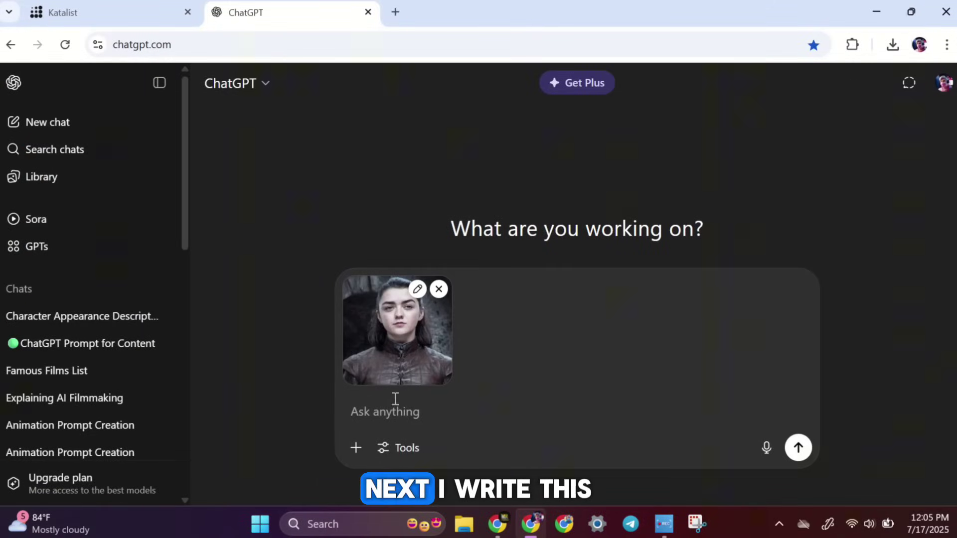
Paste and send the appearance-description prompt, then copy ChatGPT's reply
text(I uploaded a character image. Look at it and write a short character appearance description that matches the image. Keep the description under 250 characters. I will use it to generate a new character with AI.)
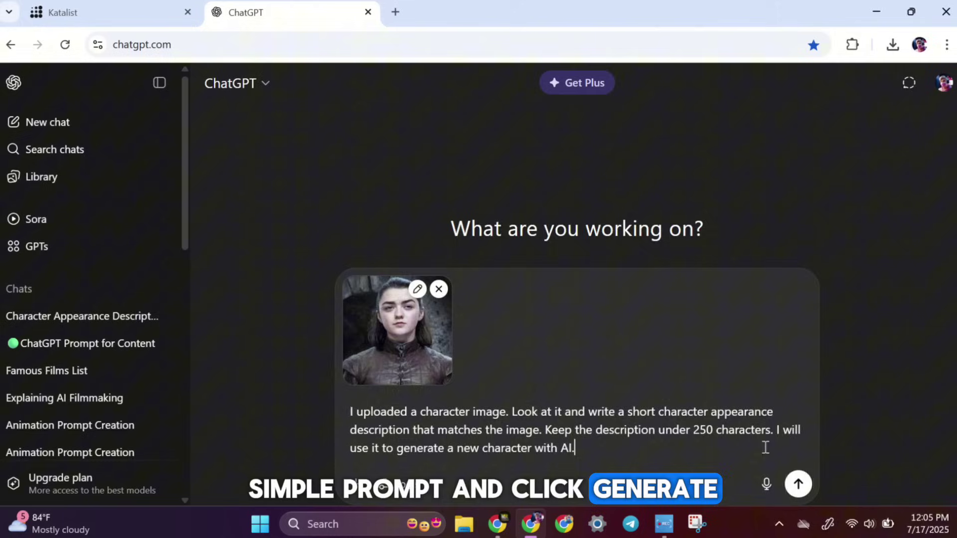
click(798, 447)
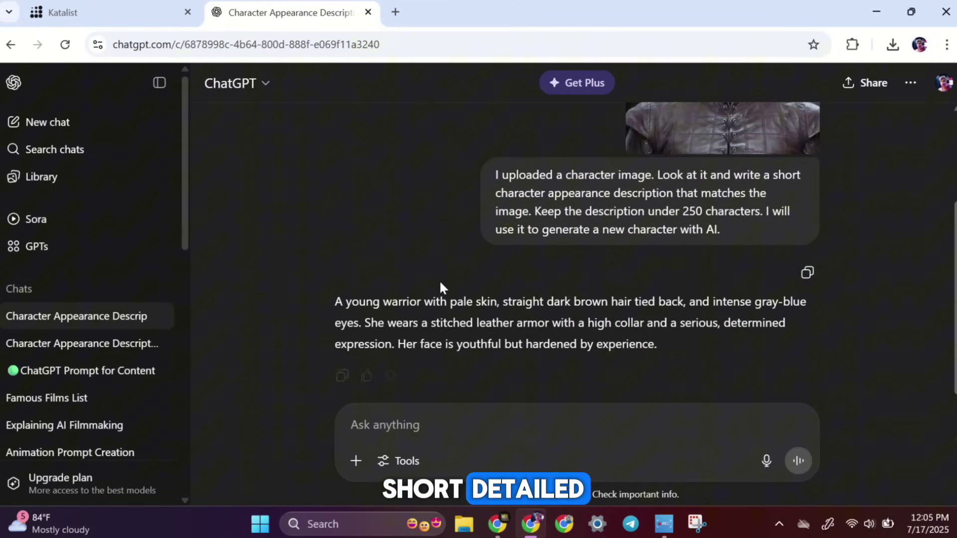
drag(334, 236, 659, 282)
key(ctrl+c)
Back in Katalist, paste the copied description into Arya's Description field
click(149, 10)
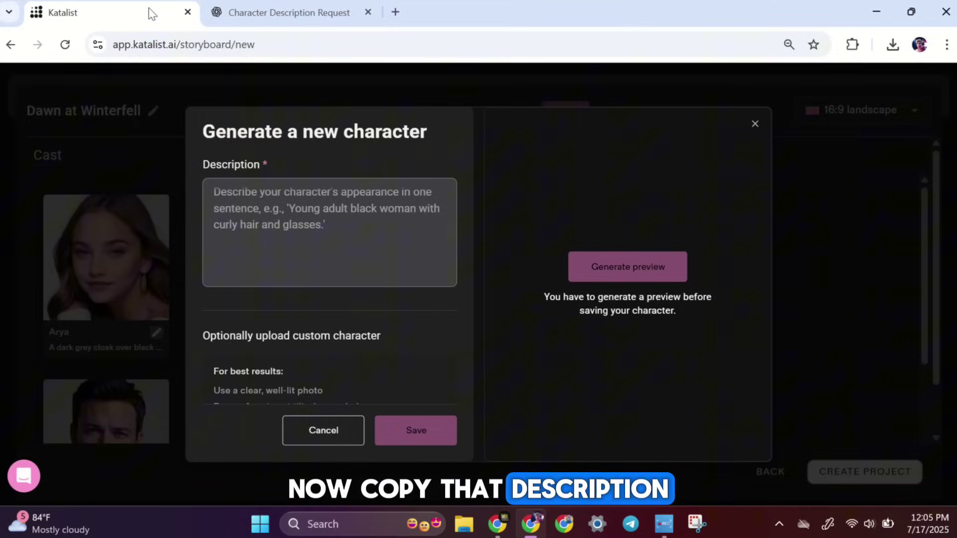
click(245, 197)
key(ctrl+v)
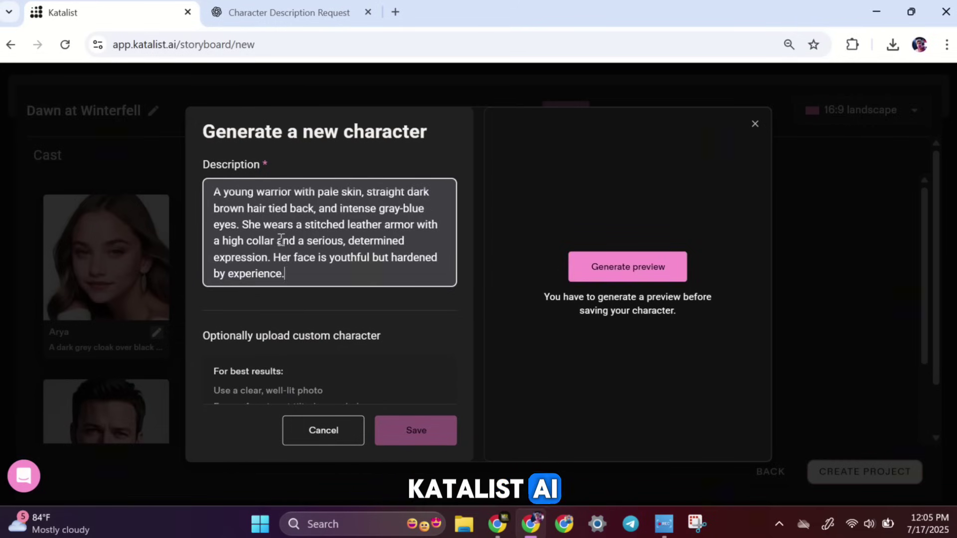
click(293, 301)
scroll(297, 239, down, 3)
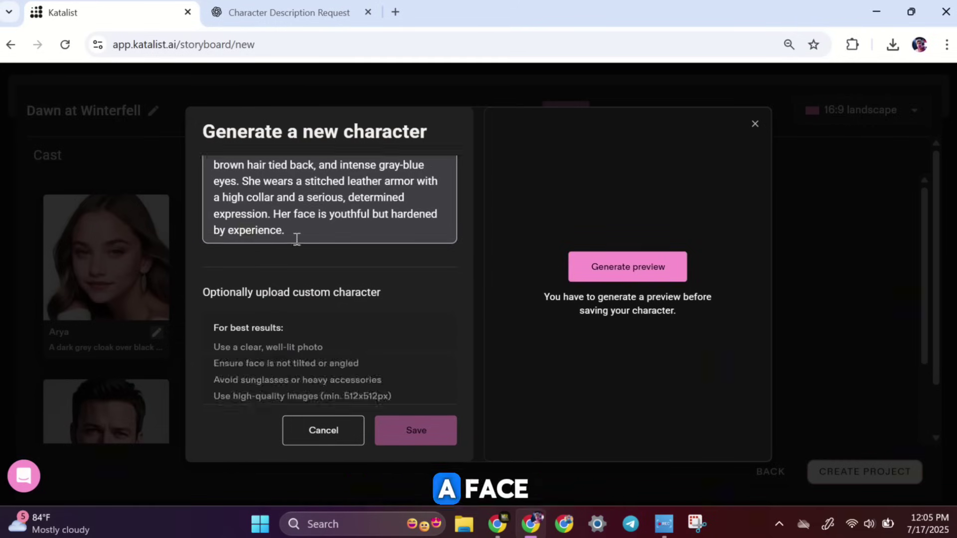
Upload Arya_Stark.jpg as the face reference and save the generated character
click(369, 356)
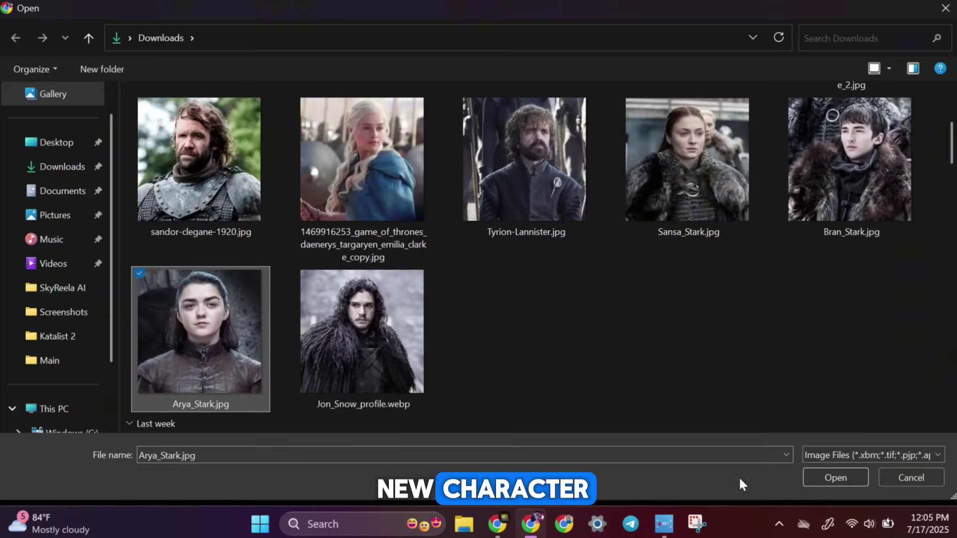
scroll(387, 313, down, 1)
scroll(385, 313, up, 4)
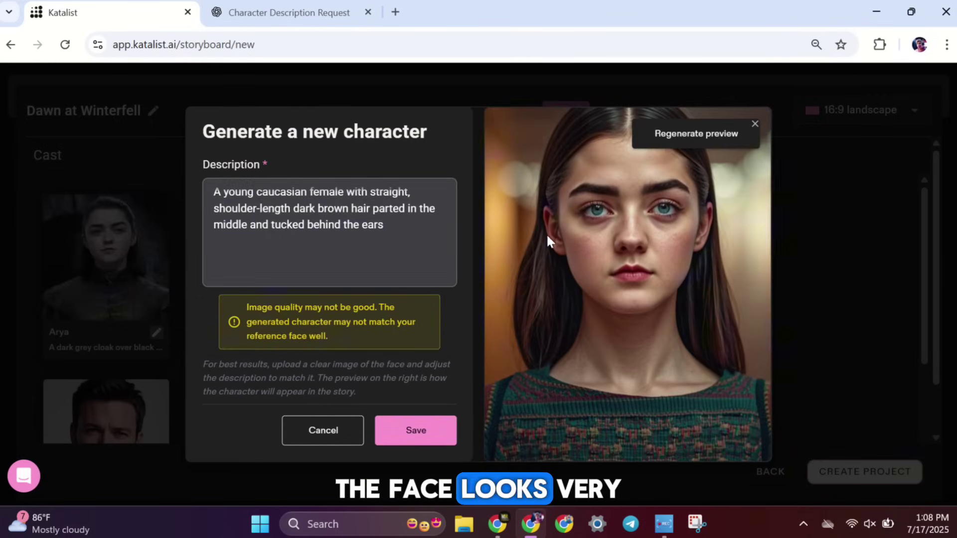
click(418, 432)
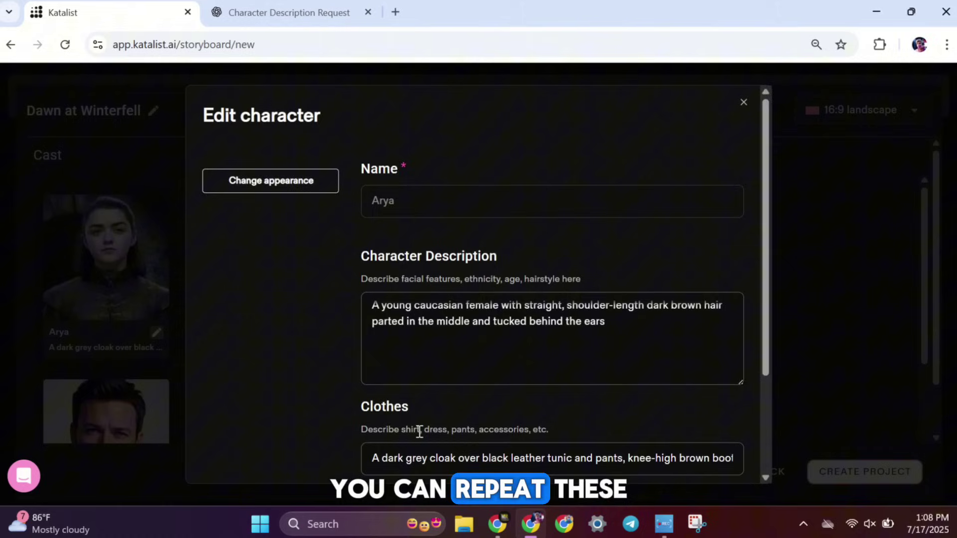
Scroll the Cast page to review realistic looks for Jon, Bran, Daenerys, Sandor, Sansa and Tyrion
scroll(412, 352, down, 3)
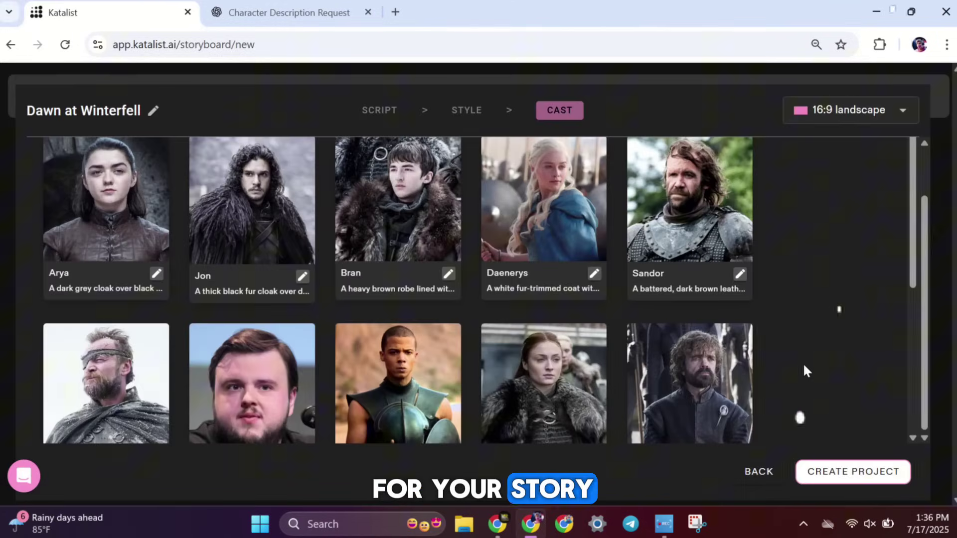
scroll(815, 324, down, 5)
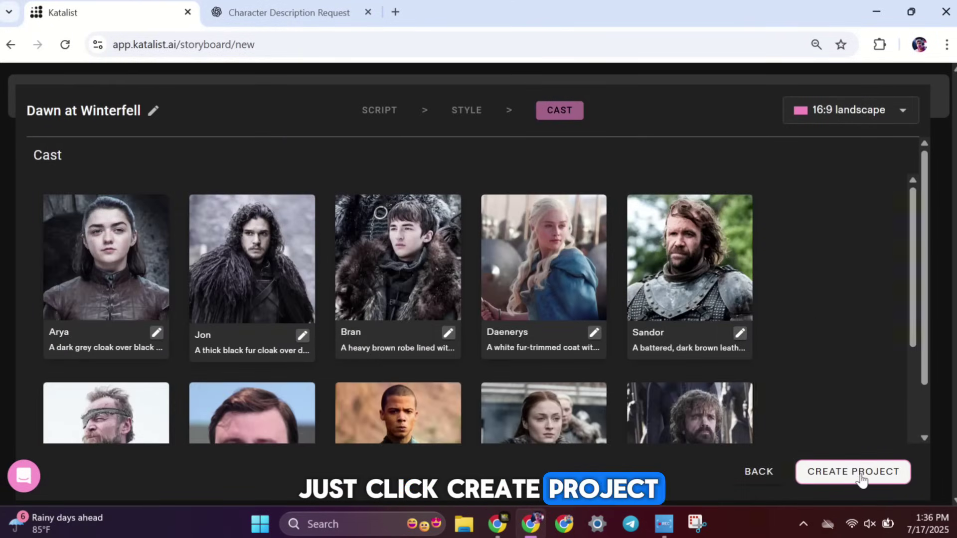
Create the project, then insert a blank scene after scene 01 and delete it again
click(853, 472)
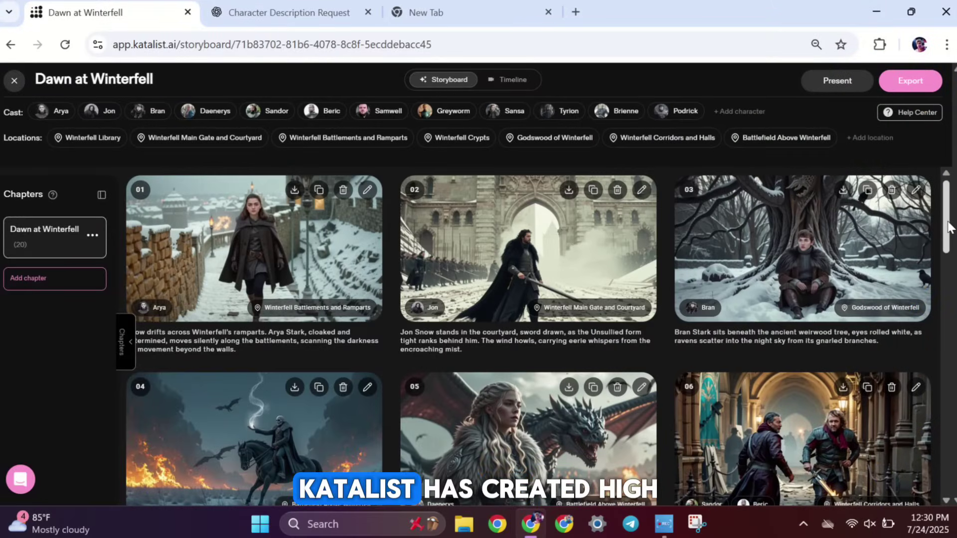
drag(949, 227, 952, 204)
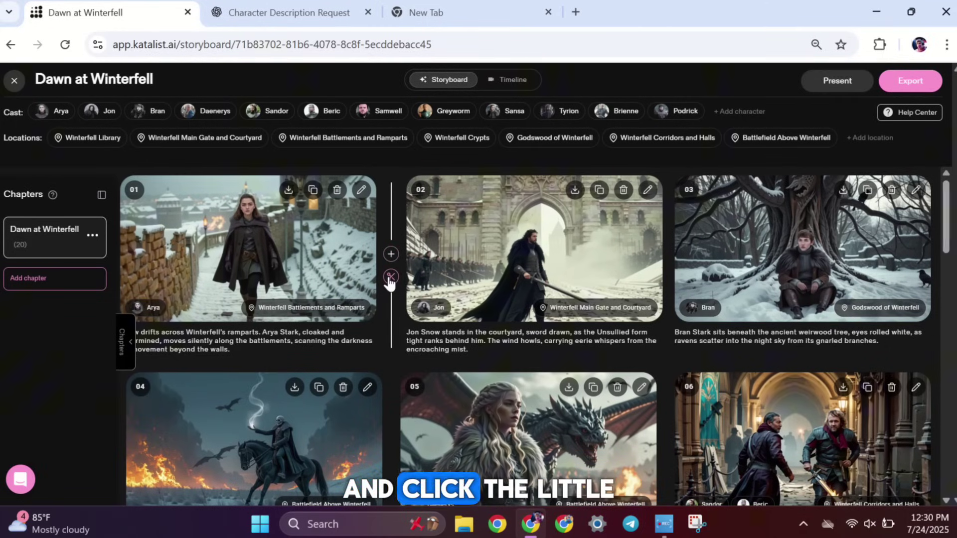
click(391, 254)
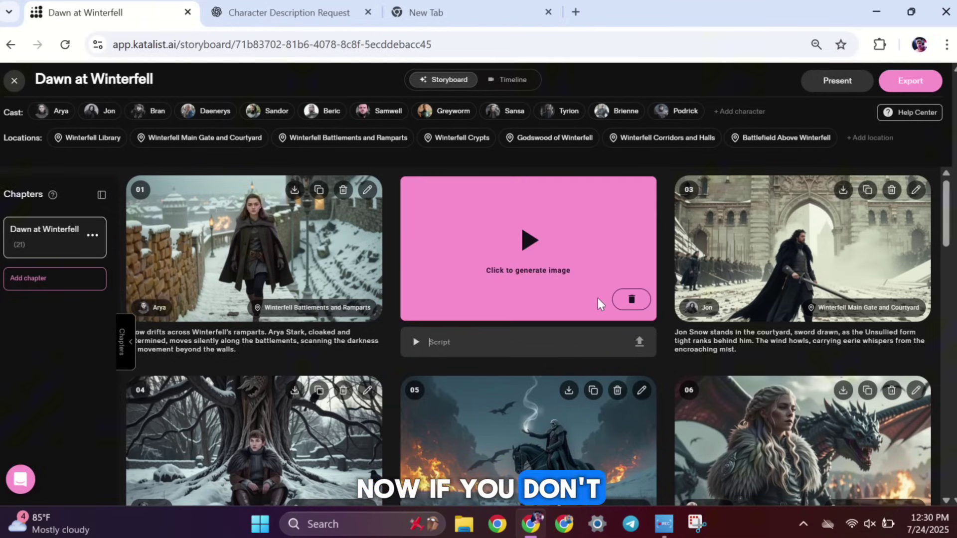
click(631, 299)
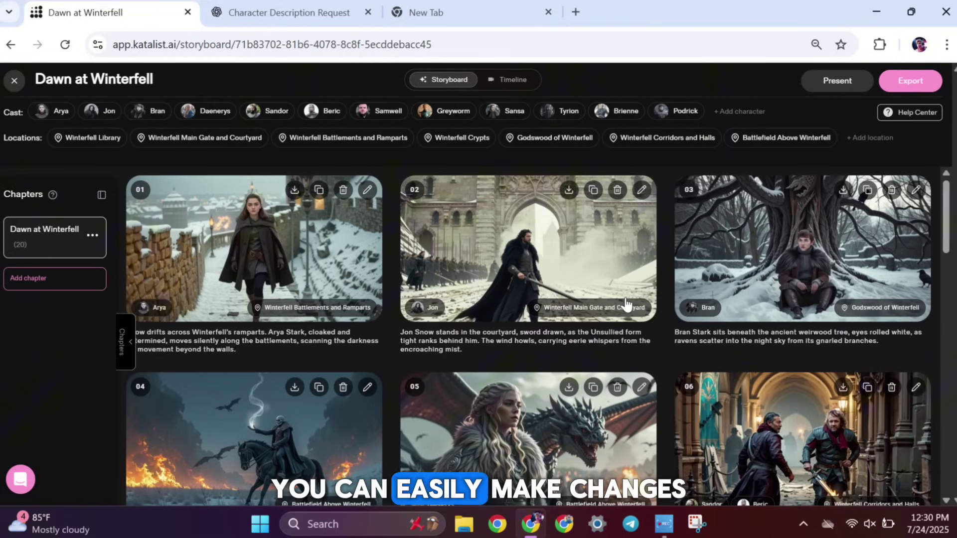
Regenerate scene 01's image as 4 Close shot variations
click(368, 193)
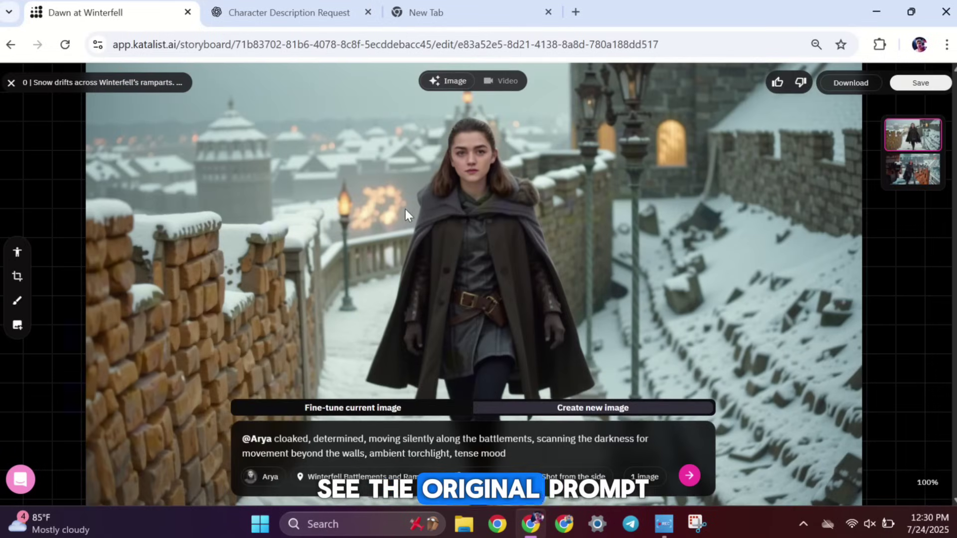
click(483, 477)
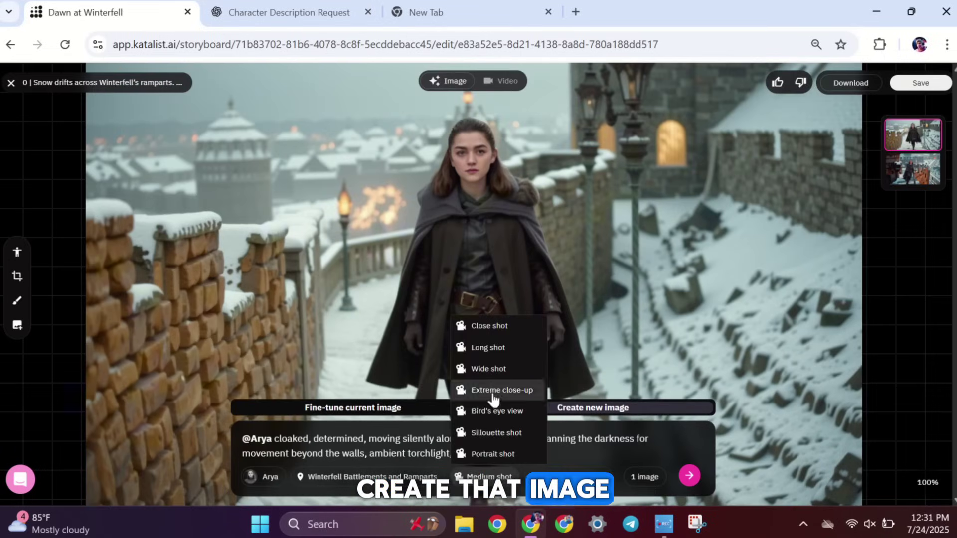
click(489, 347)
click(561, 476)
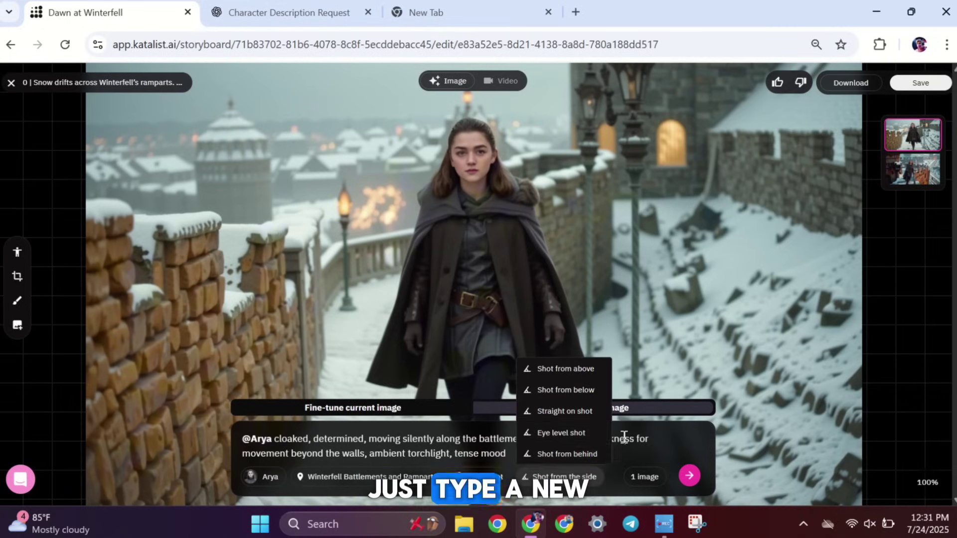
click(644, 476)
click(643, 456)
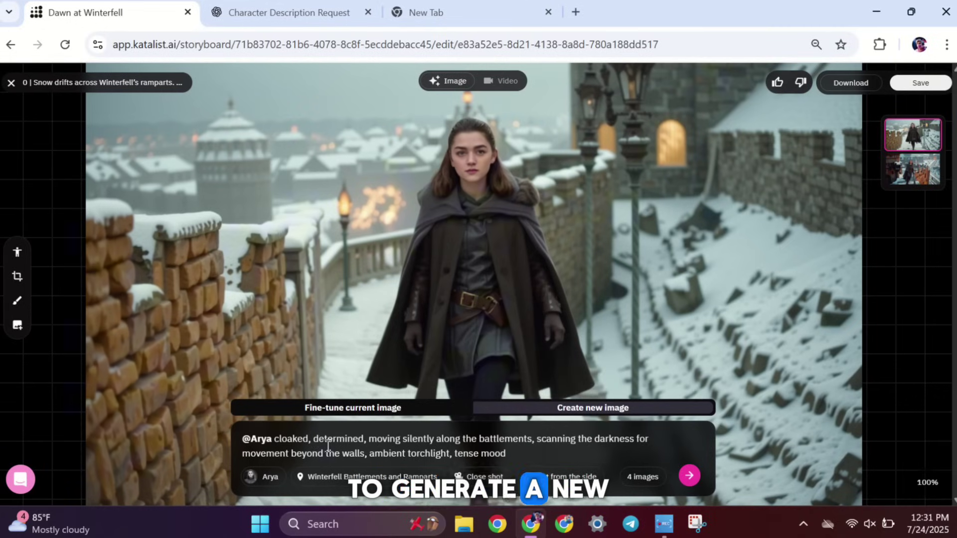
click(689, 476)
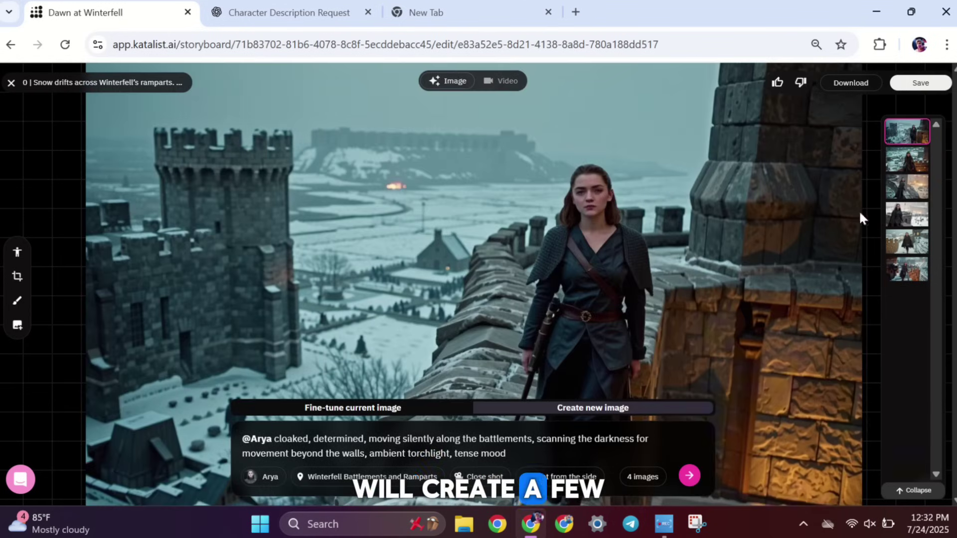
Compare the new variations and choose the fourth for scene 01
click(905, 160)
click(891, 192)
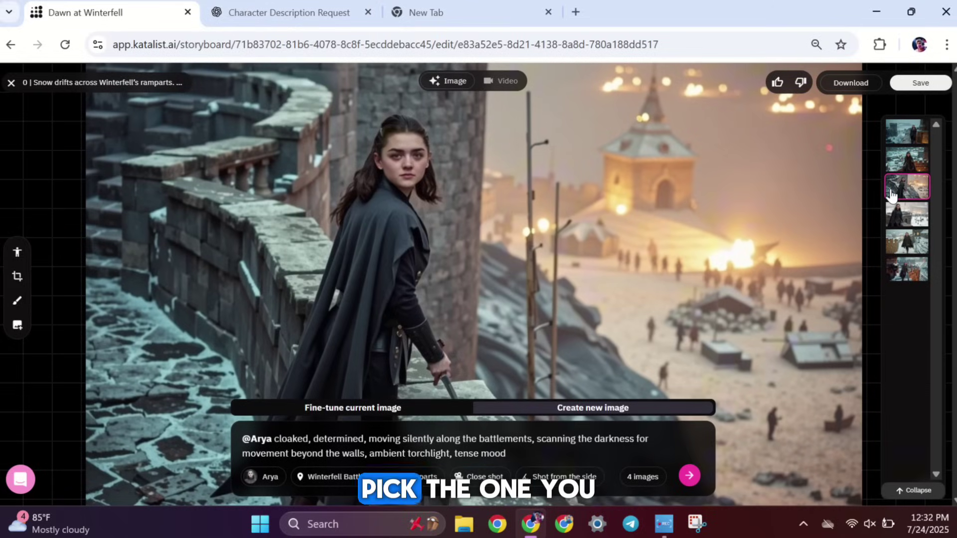
click(893, 214)
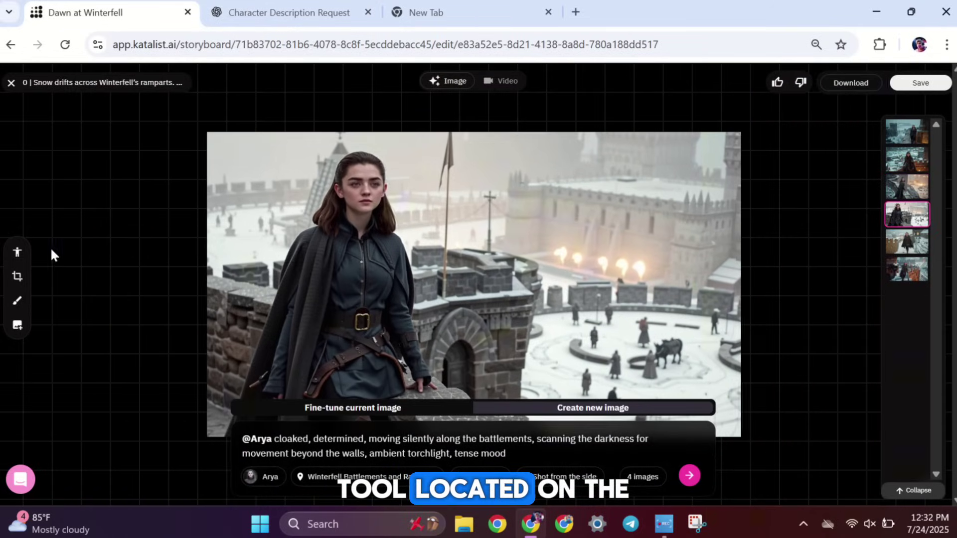
Extend the crop of Arya's rampart image to its top-left and bottom-right corners
click(18, 276)
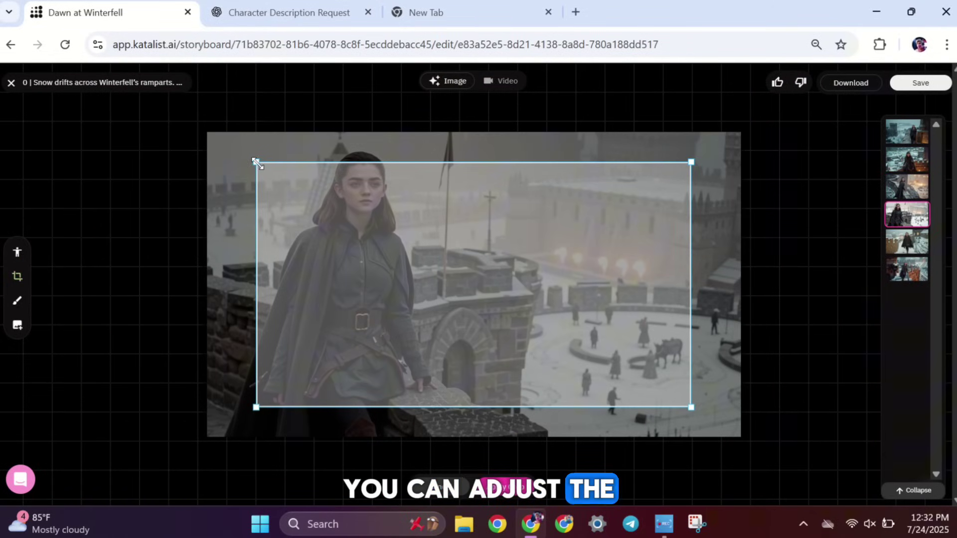
drag(255, 162, 206, 134)
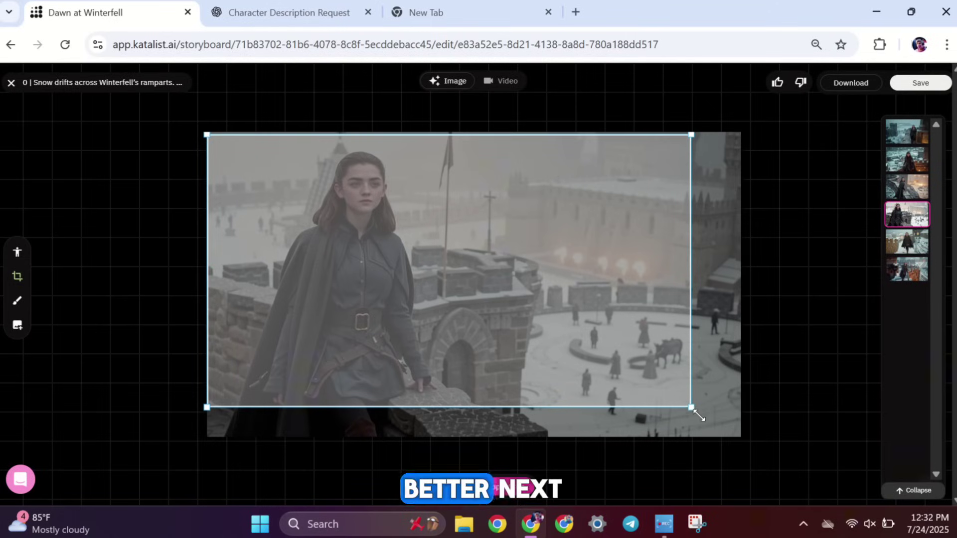
drag(692, 407, 722, 449)
click(110, 291)
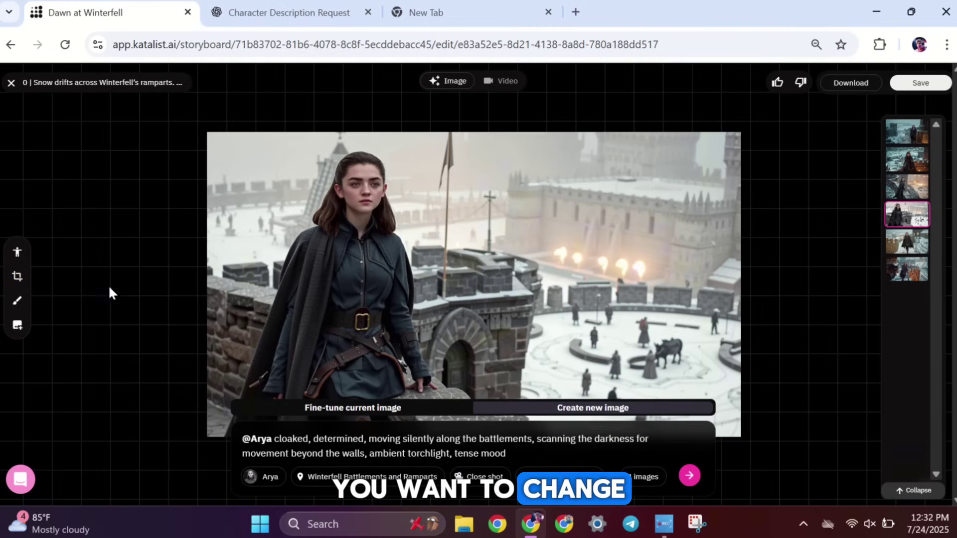
Move Arya's elbow outward and lower her wrist on the pose skeleton, then generate a new image
click(17, 252)
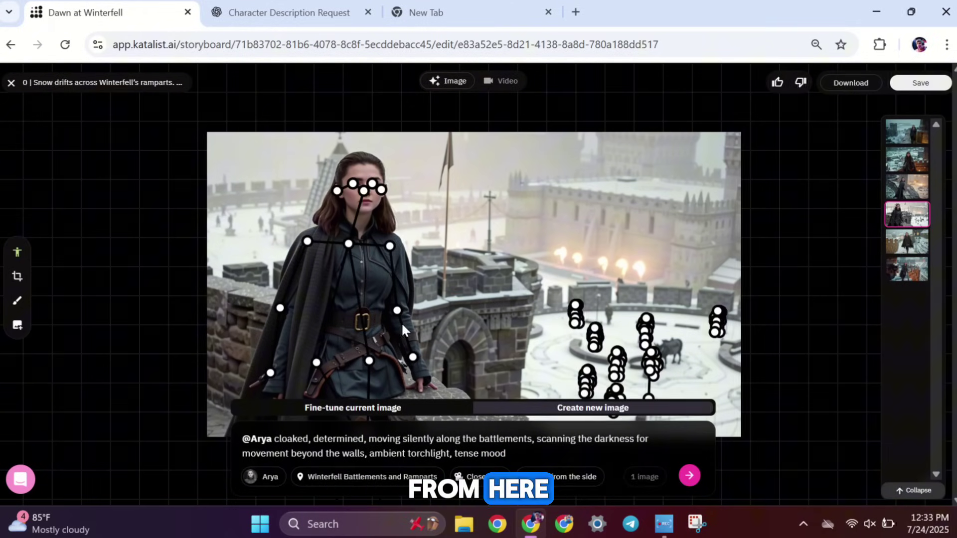
click(413, 358)
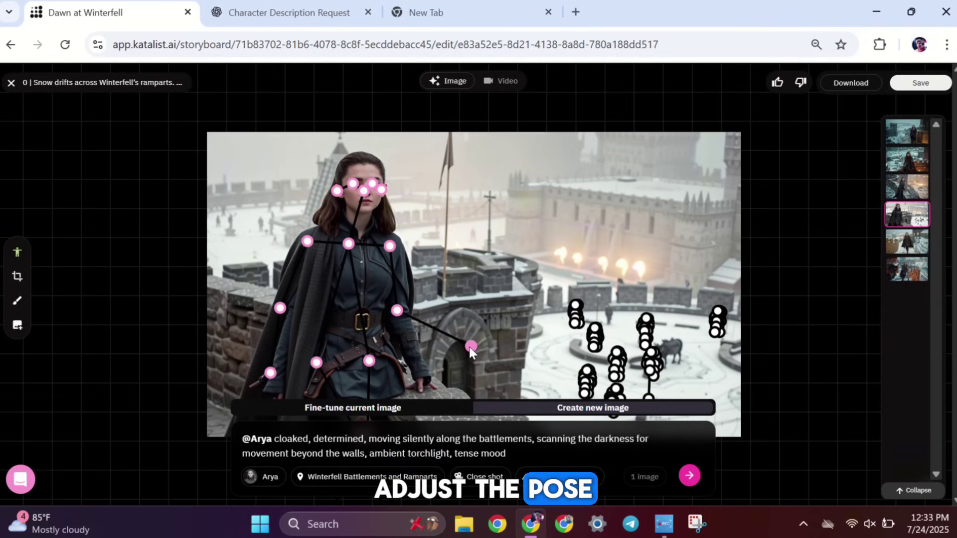
drag(415, 307, 423, 306)
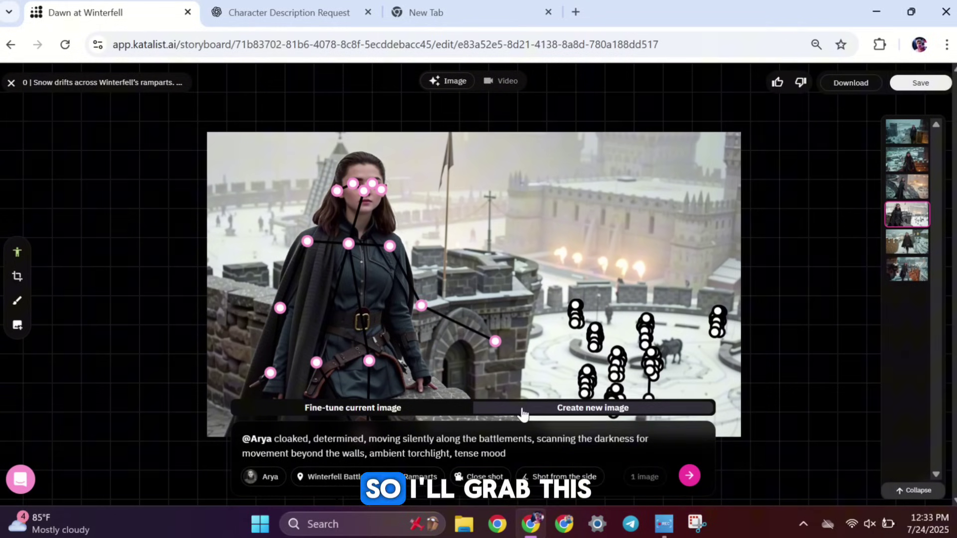
drag(494, 342, 474, 364)
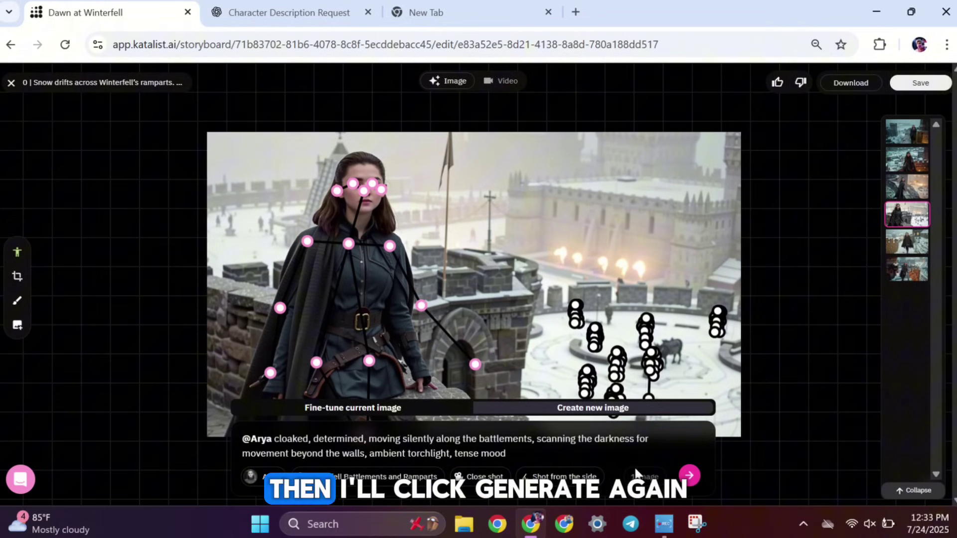
click(690, 475)
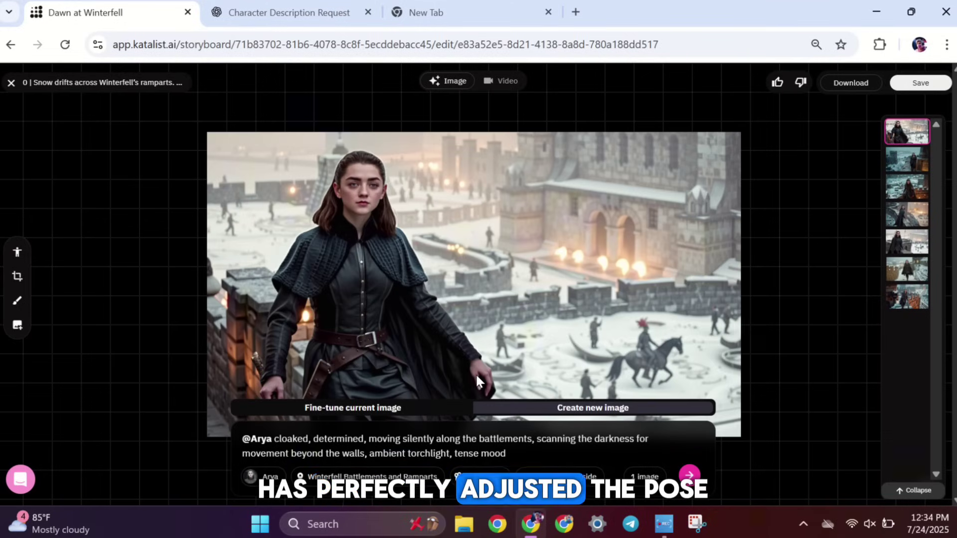
click(896, 243)
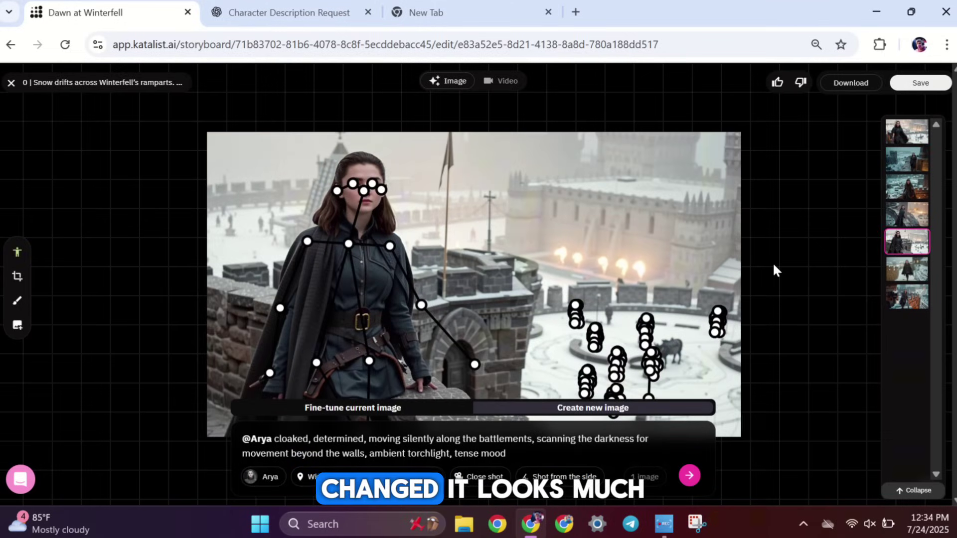
Hide the pose skeleton and select the newly posed Arya image
click(17, 252)
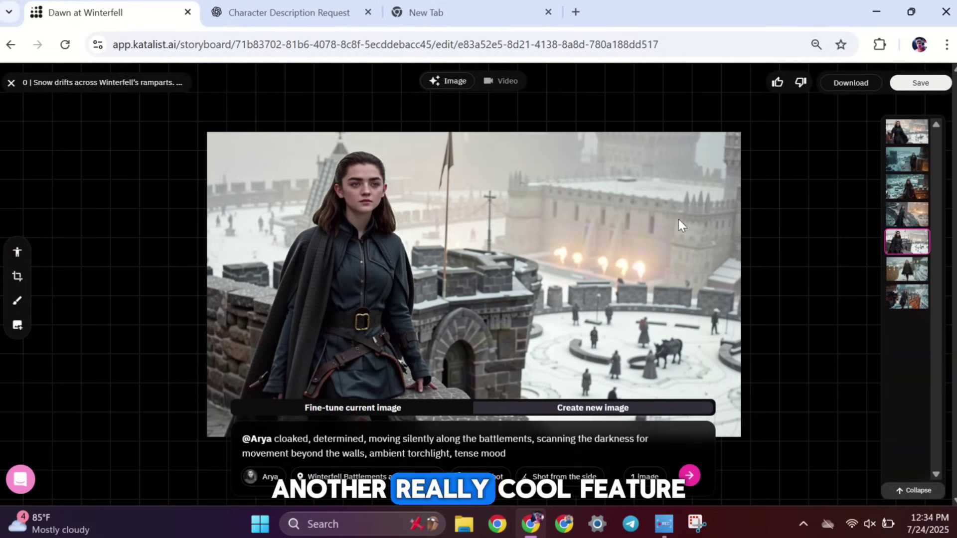
click(905, 132)
click(889, 244)
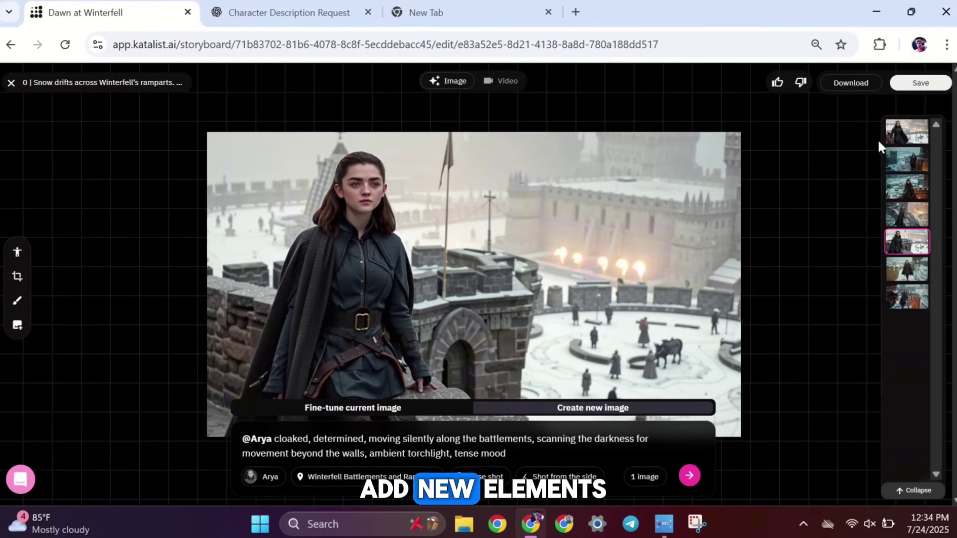
click(894, 142)
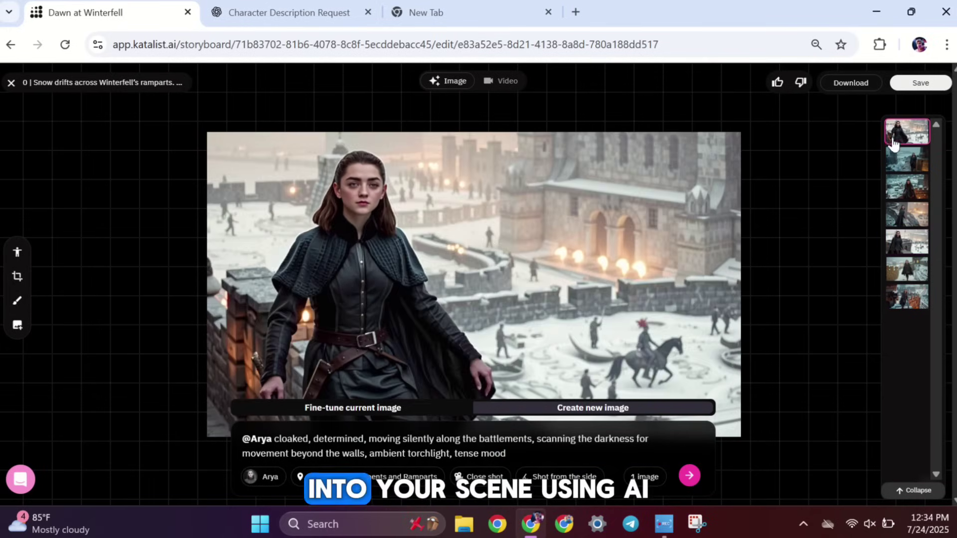
Paint the area beside Arya's hand and generate two 'sword' fill variations
click(18, 304)
drag(478, 381, 554, 349)
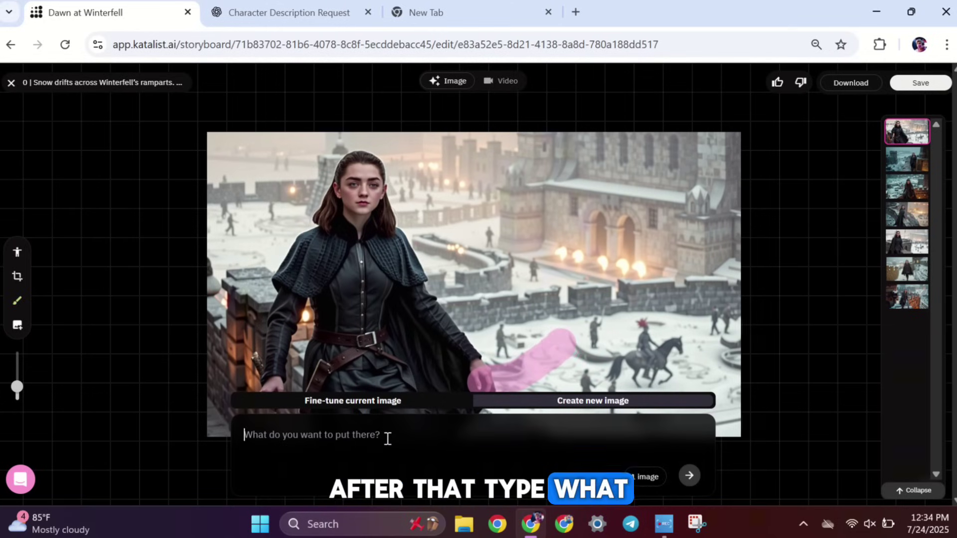
click(644, 477)
click(648, 428)
click(689, 475)
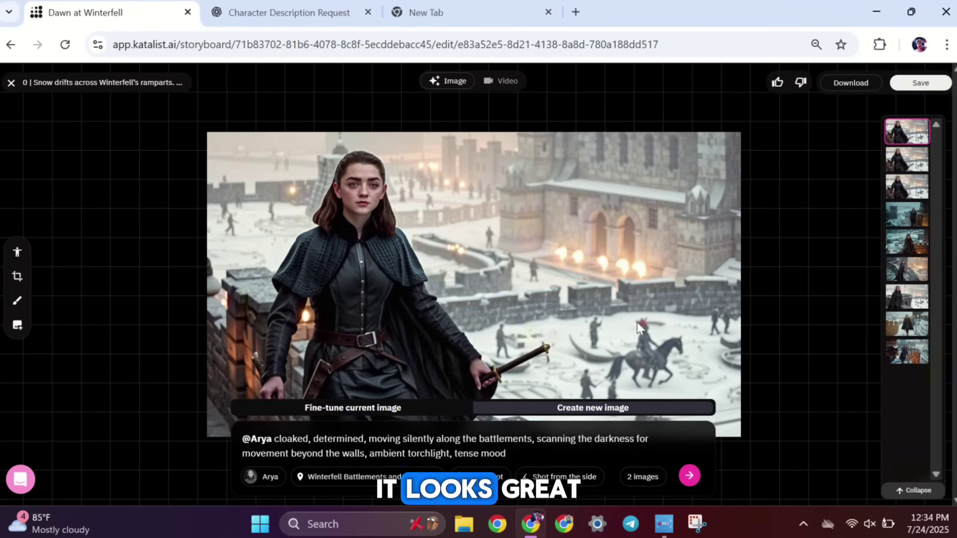
click(896, 167)
click(892, 144)
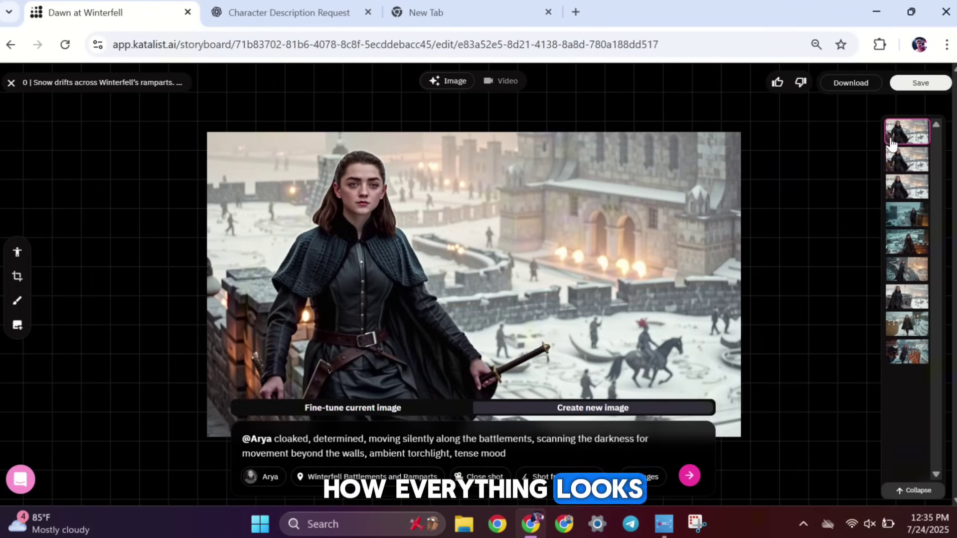
Assign the sword-holding Arya image to scene 01 and look over the storyboard grid
click(919, 88)
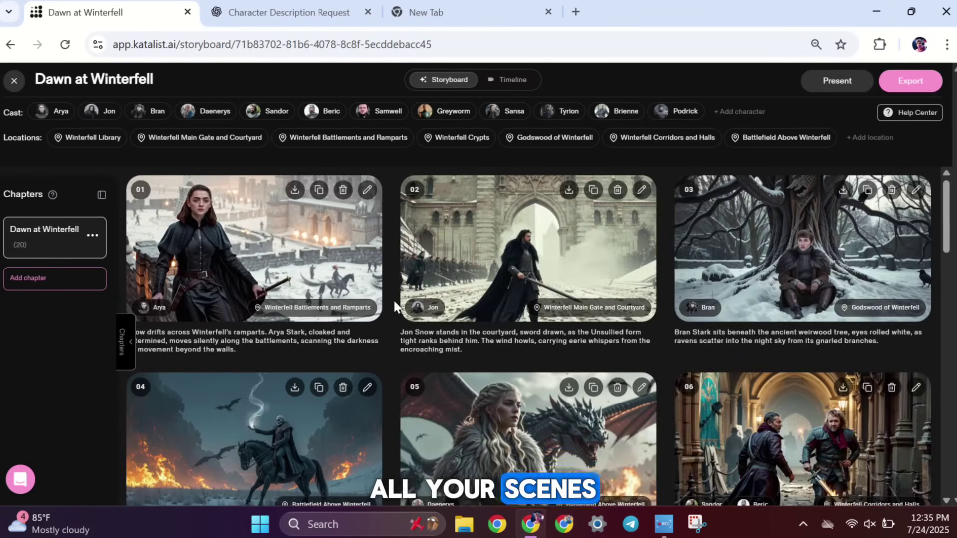
scroll(380, 293, down, 15)
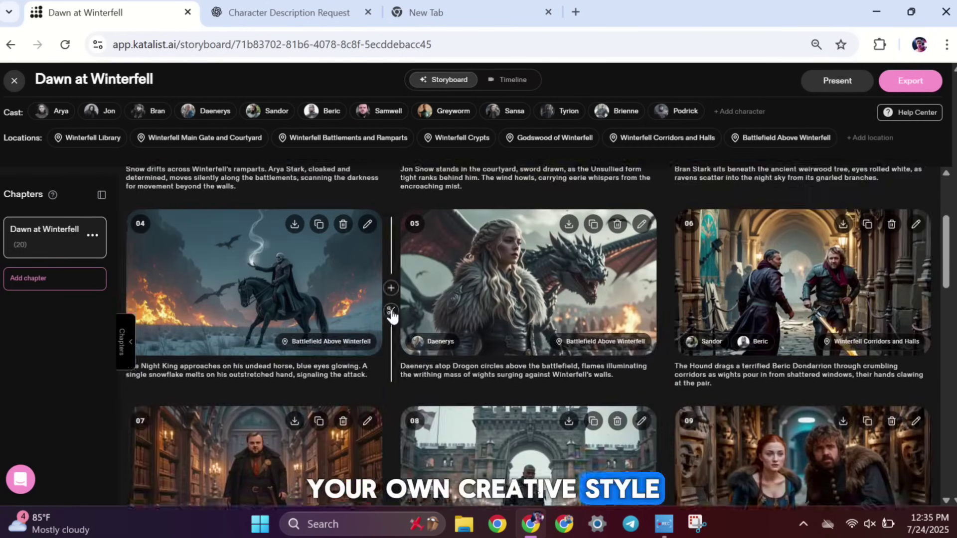
scroll(367, 335, up, 15)
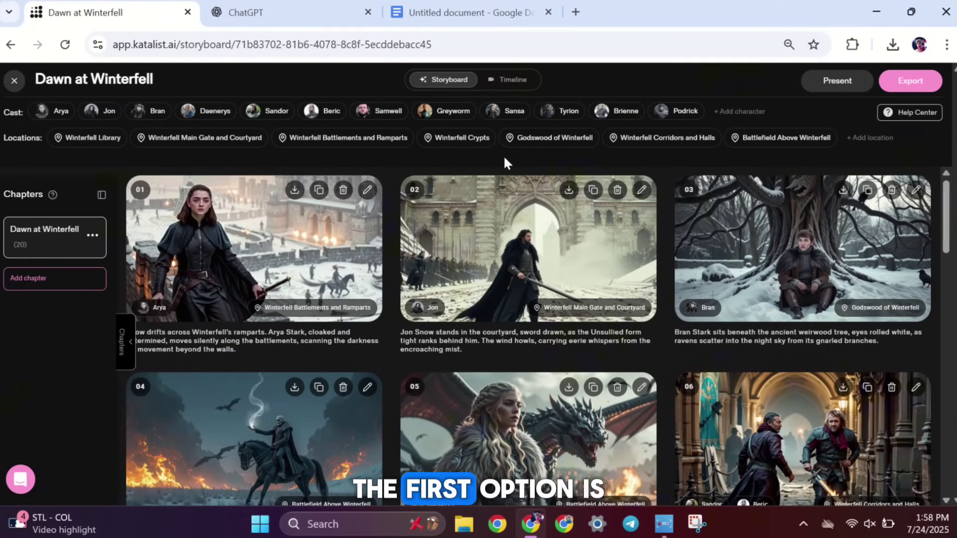
Open scene 01, download its Arya ramparts image, and switch to the Video tab
click(243, 248)
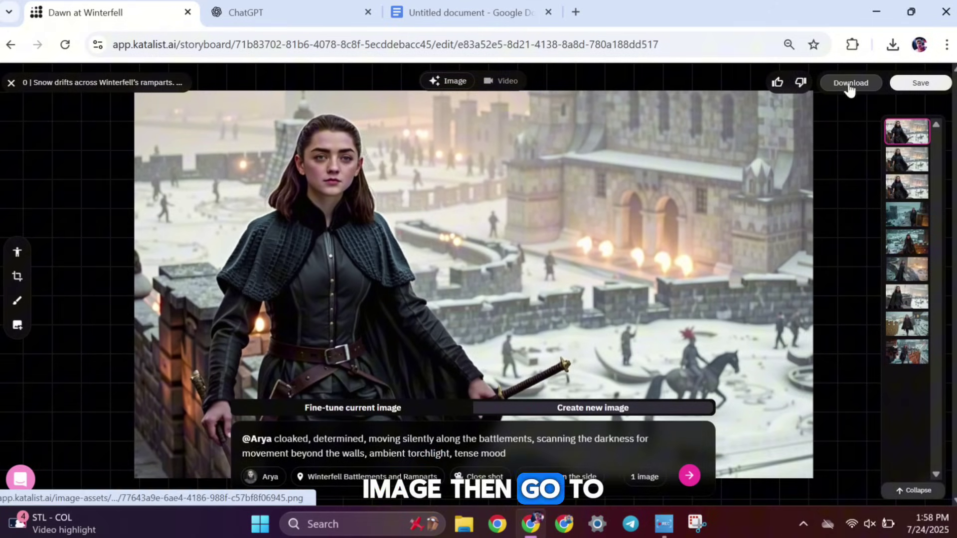
click(851, 84)
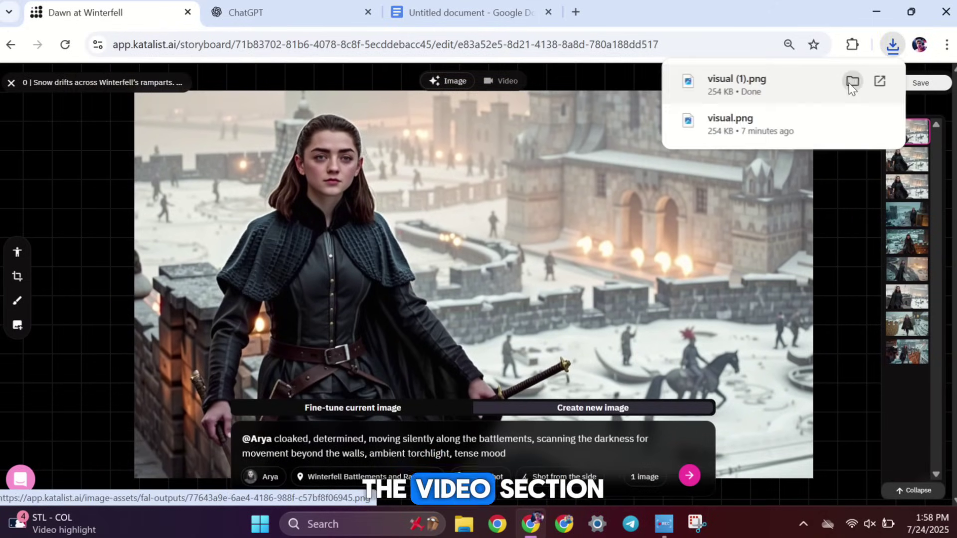
click(500, 81)
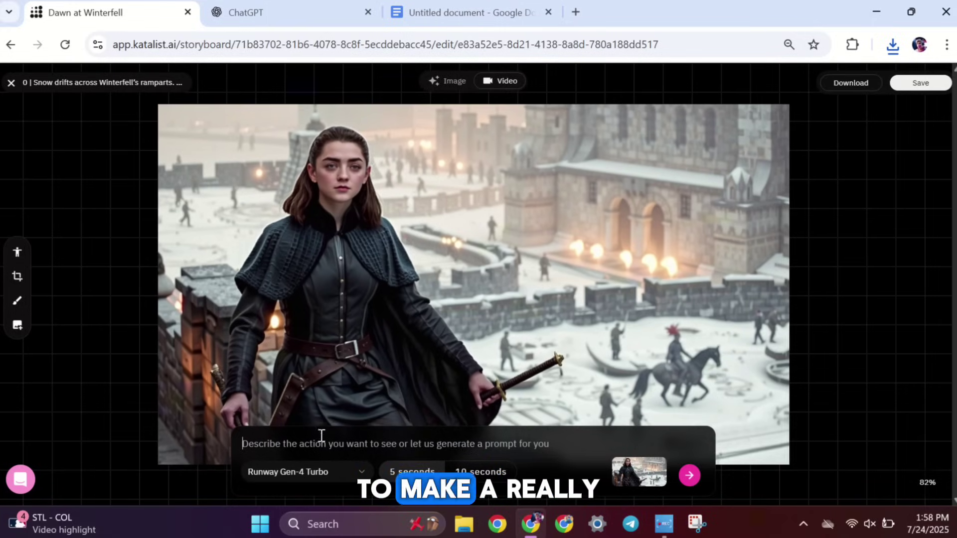
Attach the downloaded scene 01 image to a new ChatGPT message
click(270, 20)
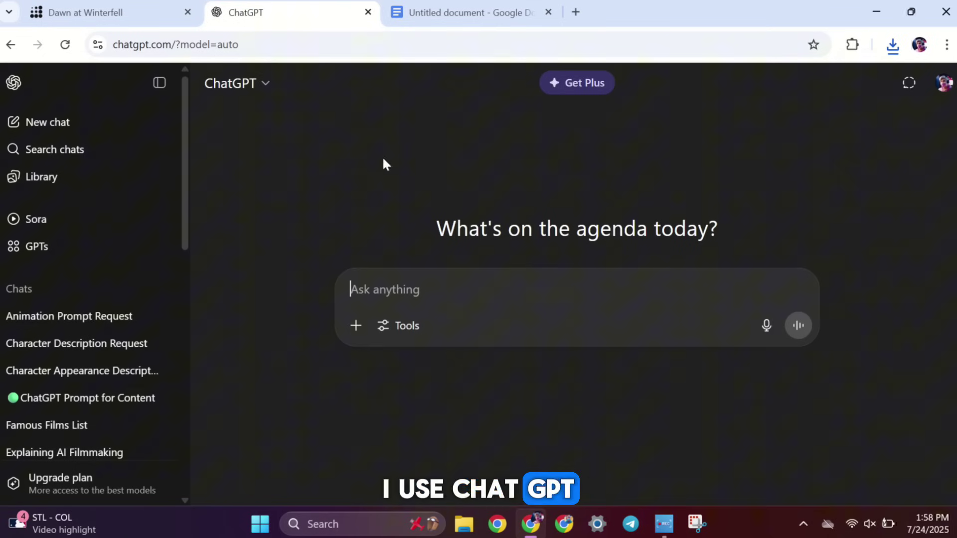
click(356, 325)
click(363, 359)
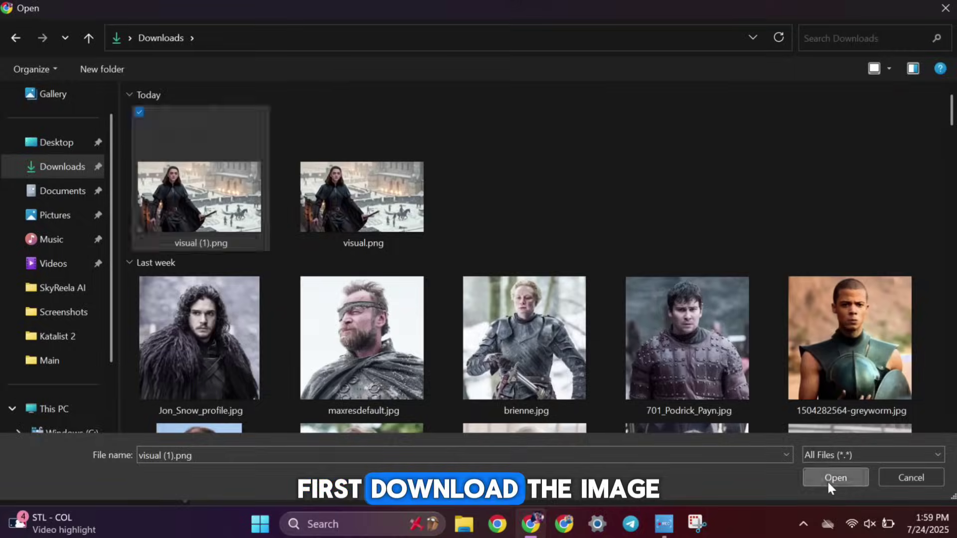
click(828, 482)
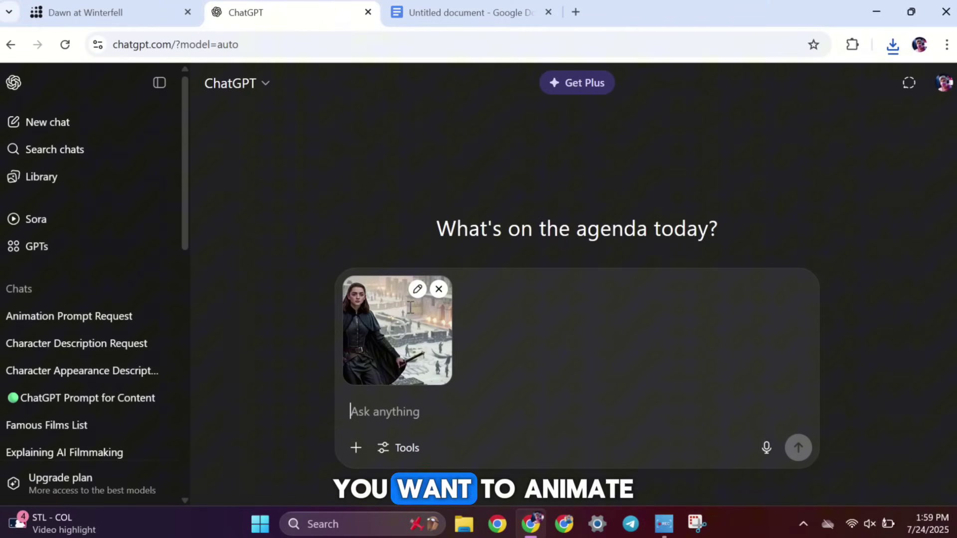
Paste the Google Docs prompt template into the ChatGPT message and select its placeholder line
click(406, 14)
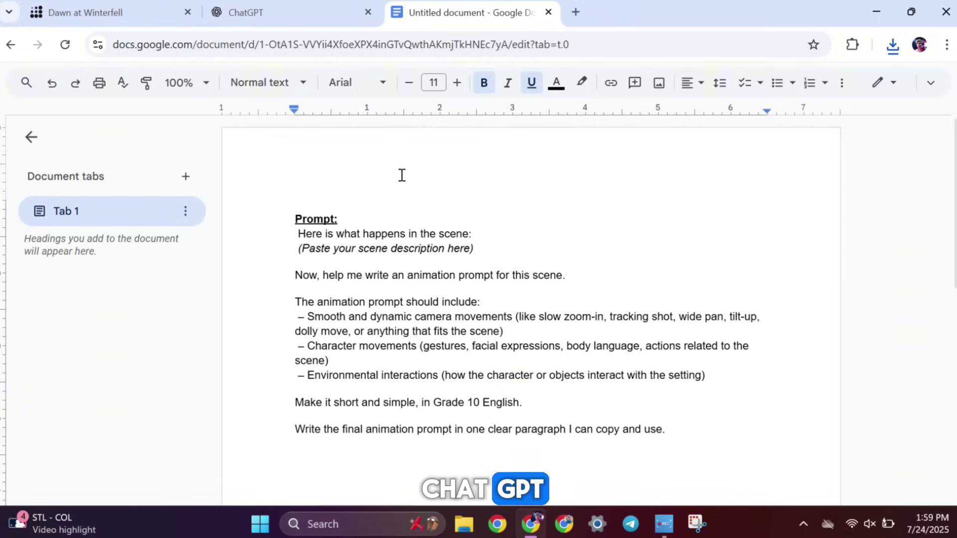
drag(299, 237, 668, 427)
key(ctrl+c)
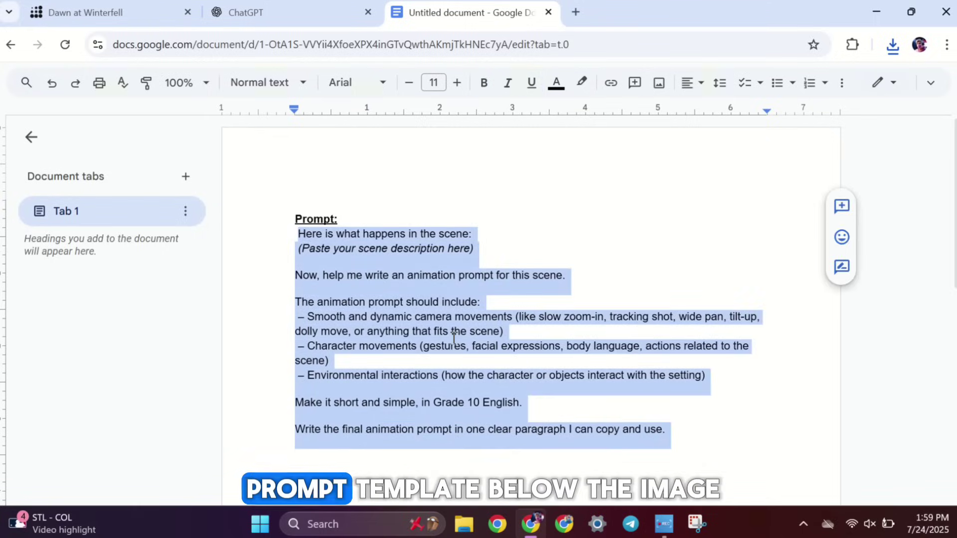
click(279, 13)
key(ctrl+v)
triple_click(378, 427)
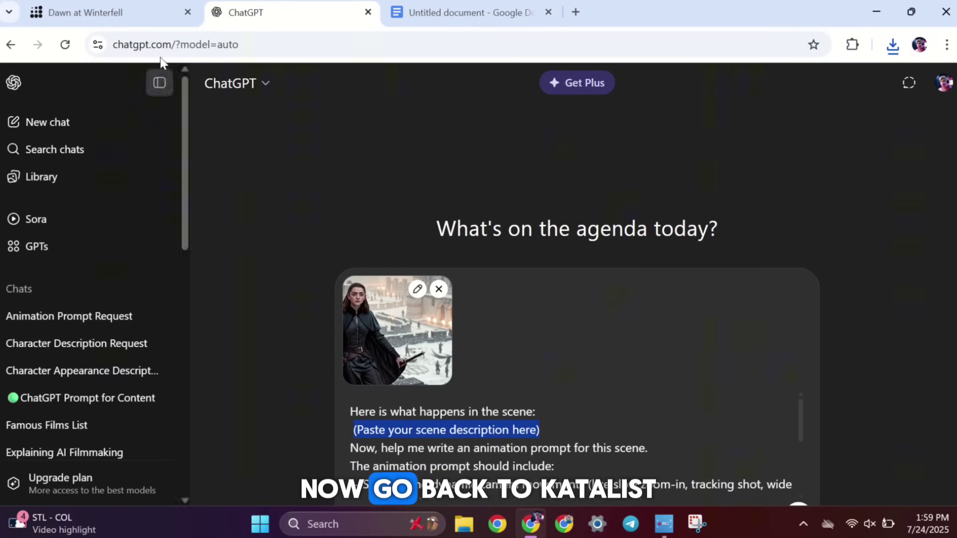
Replace the placeholder with scene 01's description from Katalist and send the request
click(110, 12)
click(113, 95)
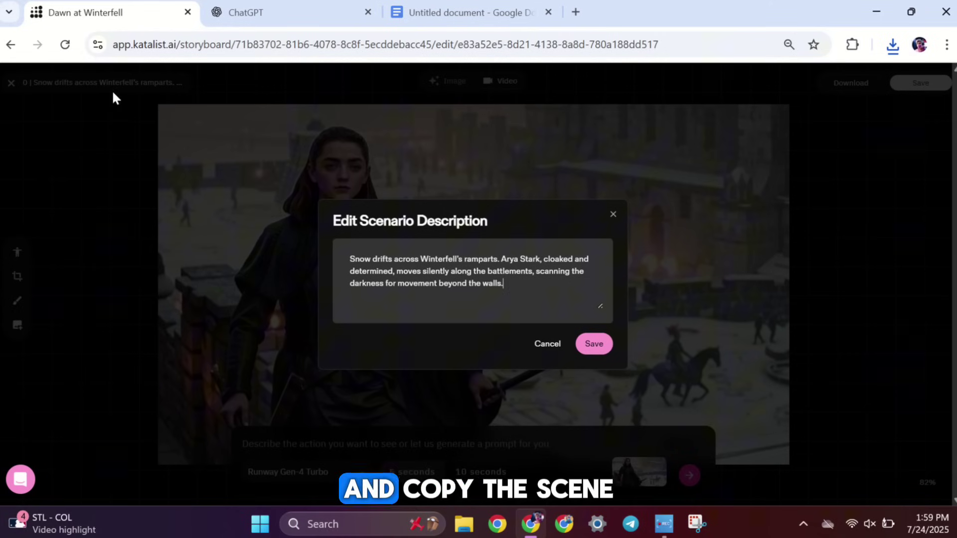
drag(505, 284, 350, 255)
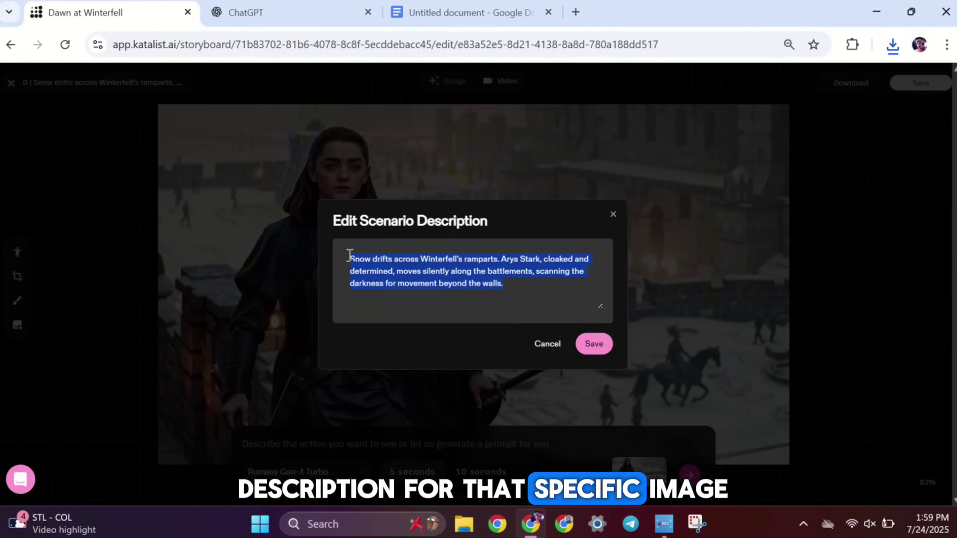
click(548, 344)
click(249, 13)
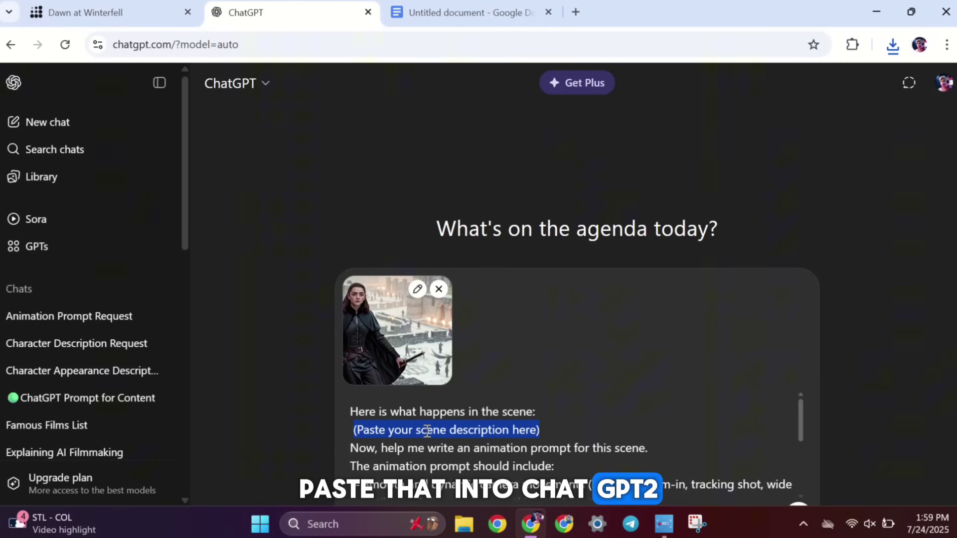
key(ctrl+v)
click(798, 509)
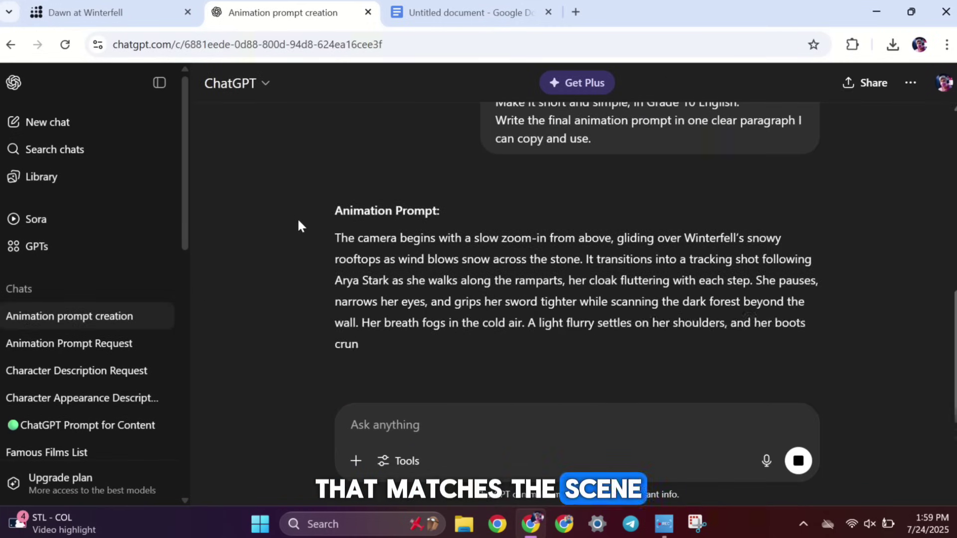
Copy the Animation Prompt paragraph from ChatGPT's reply
scroll(295, 218, up, 4)
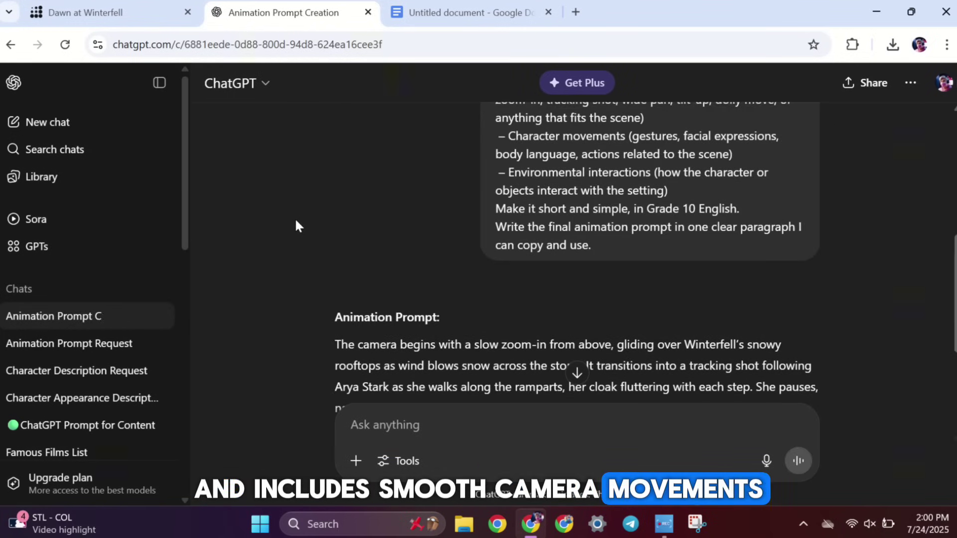
scroll(297, 225, down, 5)
scroll(297, 224, up, 2)
drag(334, 194, 553, 324)
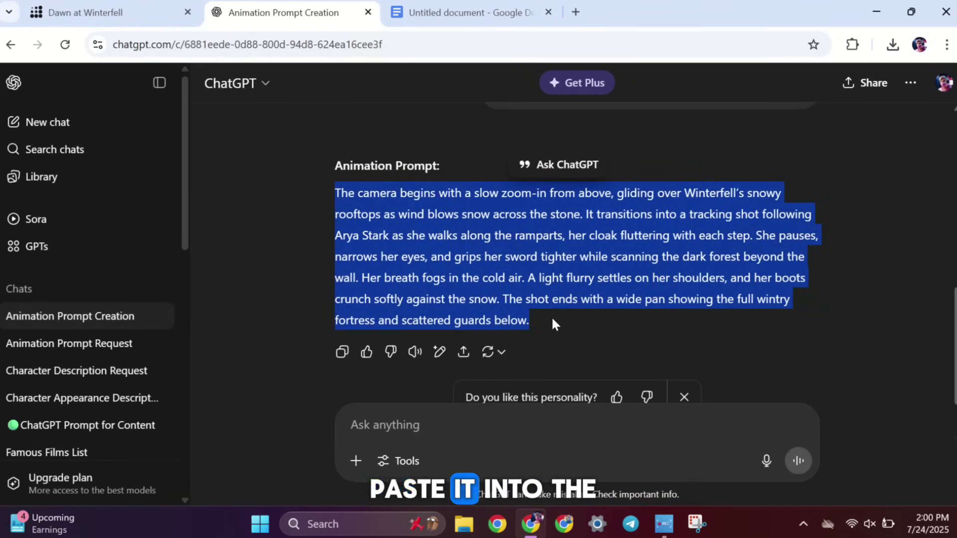
key(ctrl+c)
click(138, 23)
Paste the animation prompt into scene 01, keep Runway Gen-4 Turbo, and generate the video
click(367, 440)
key(ctrl+v)
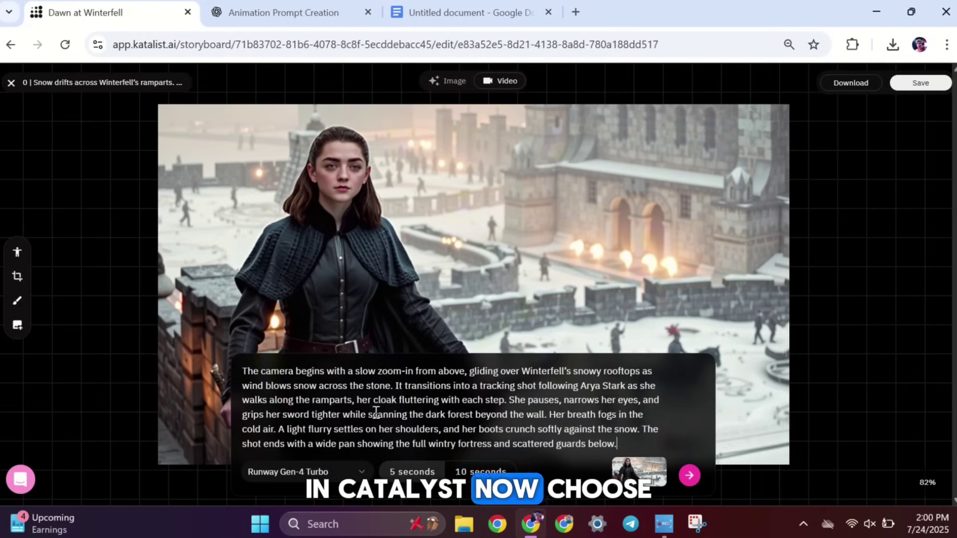
click(299, 471)
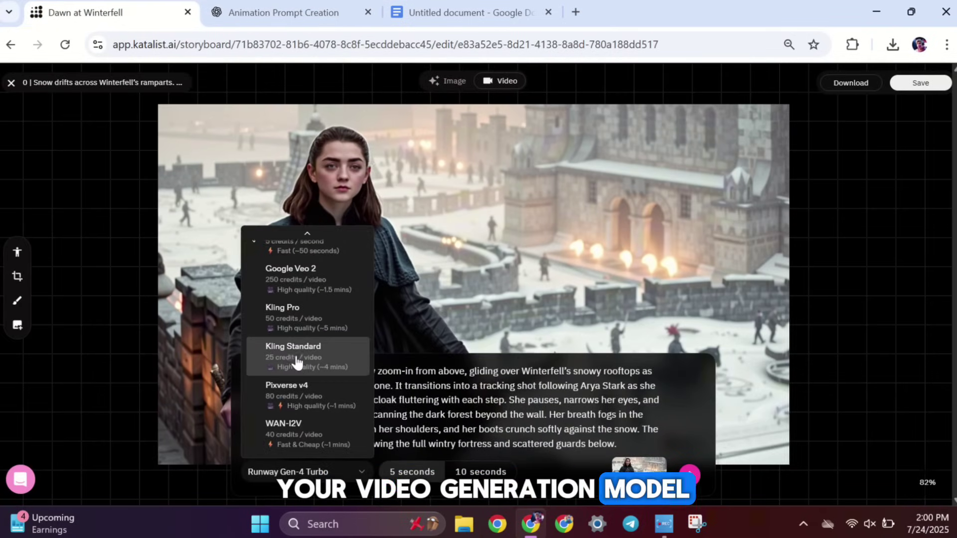
scroll(304, 349, down, 1)
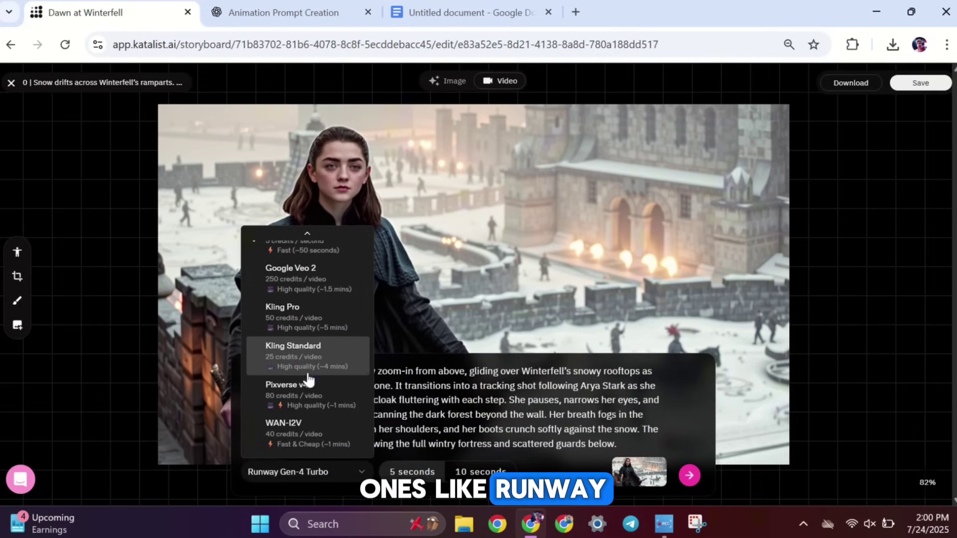
scroll(305, 346, up, 1)
click(316, 247)
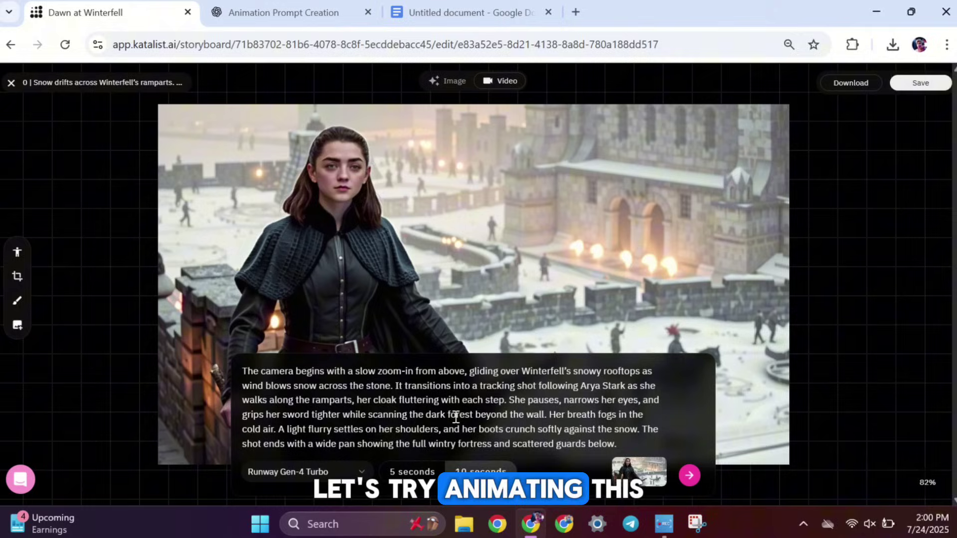
click(689, 476)
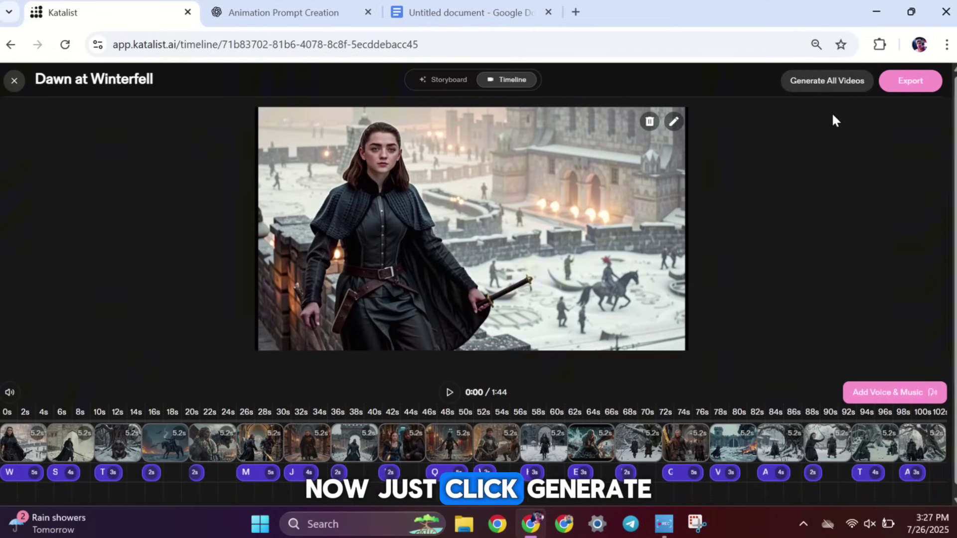
Batch-generate all storyboard clips with Google Veo 2, then play the 2:23 timeline
click(830, 85)
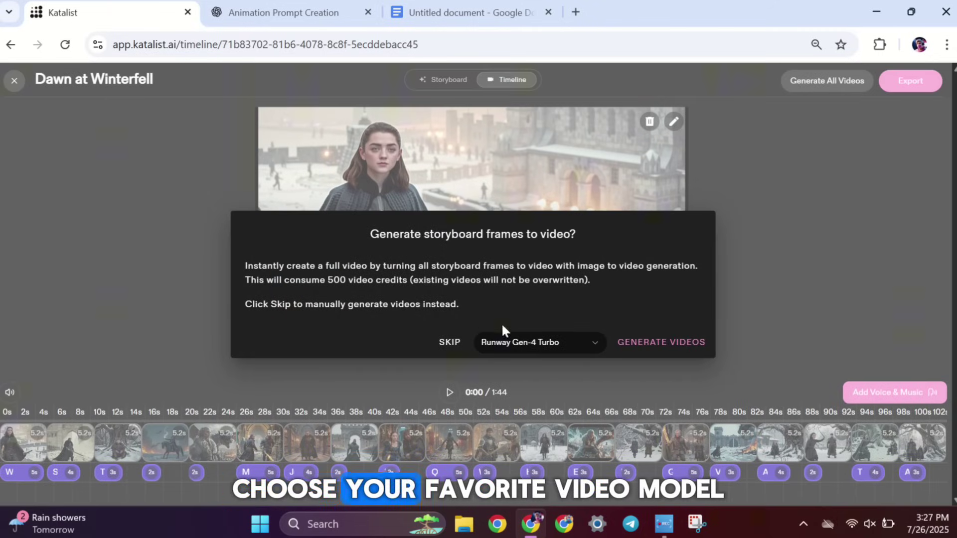
click(588, 349)
click(530, 161)
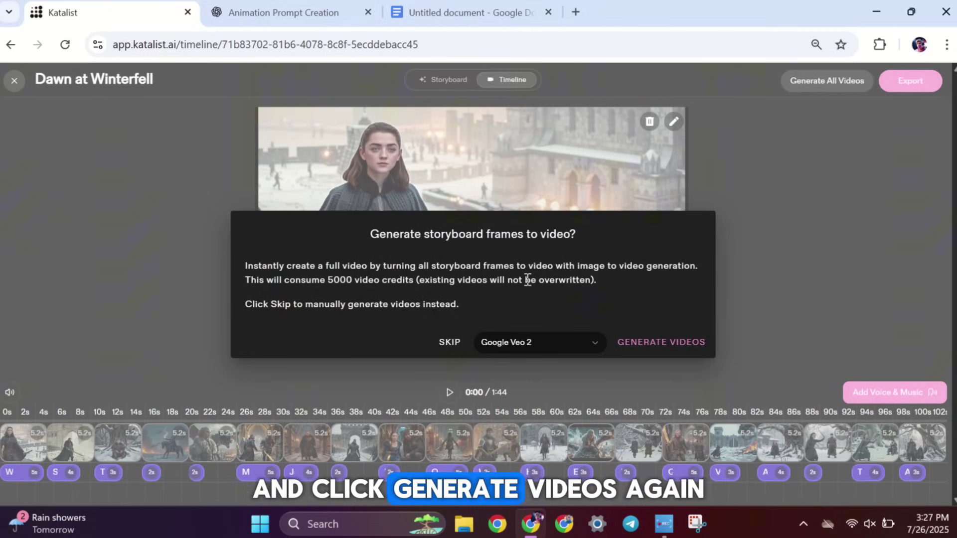
click(658, 350)
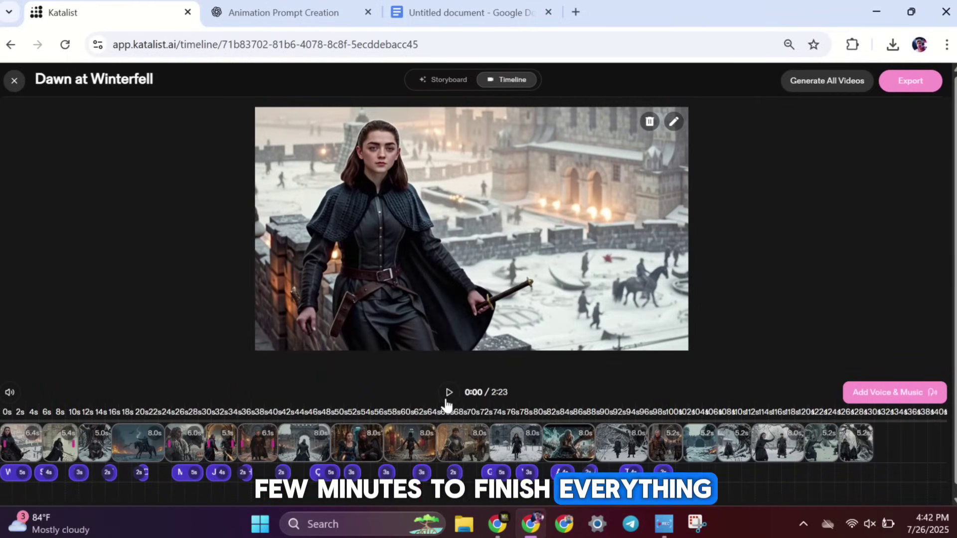
click(448, 392)
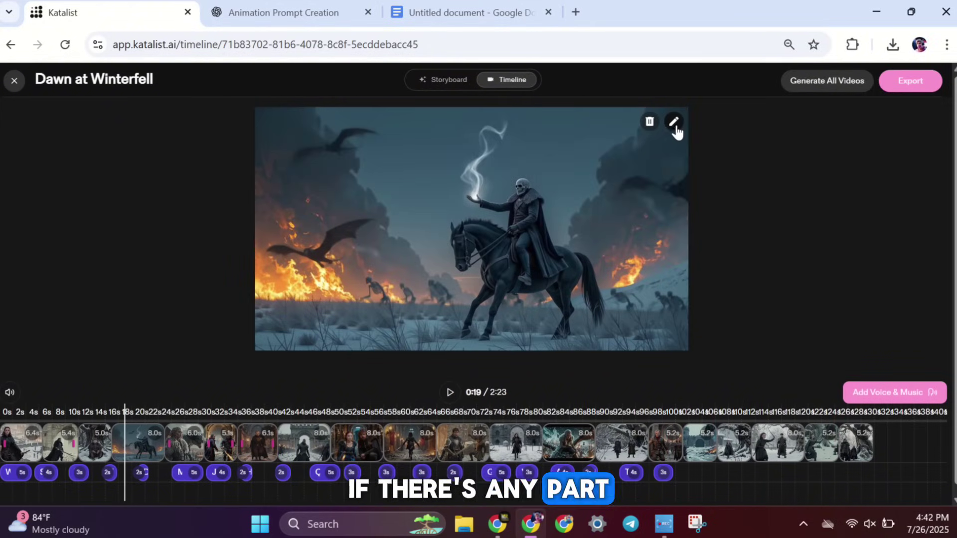
click(674, 122)
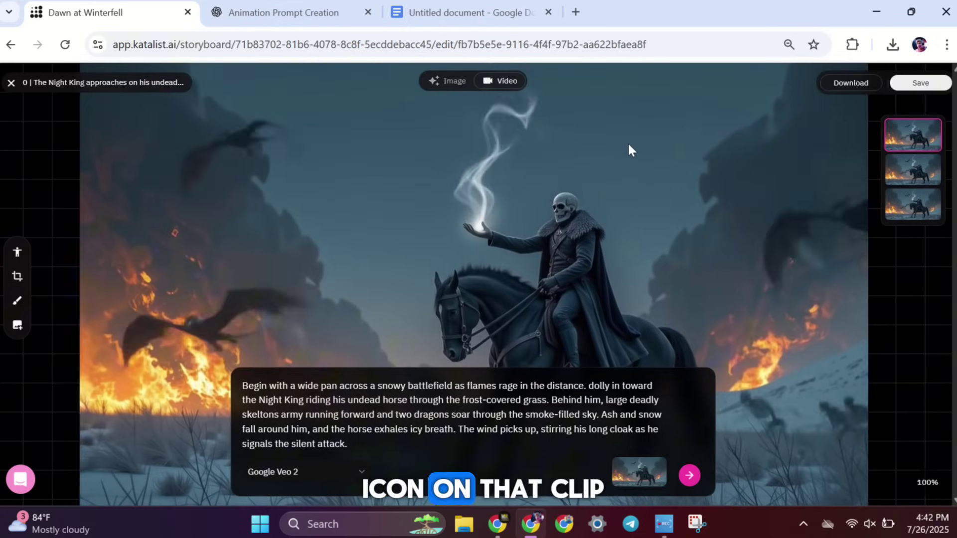
click(440, 83)
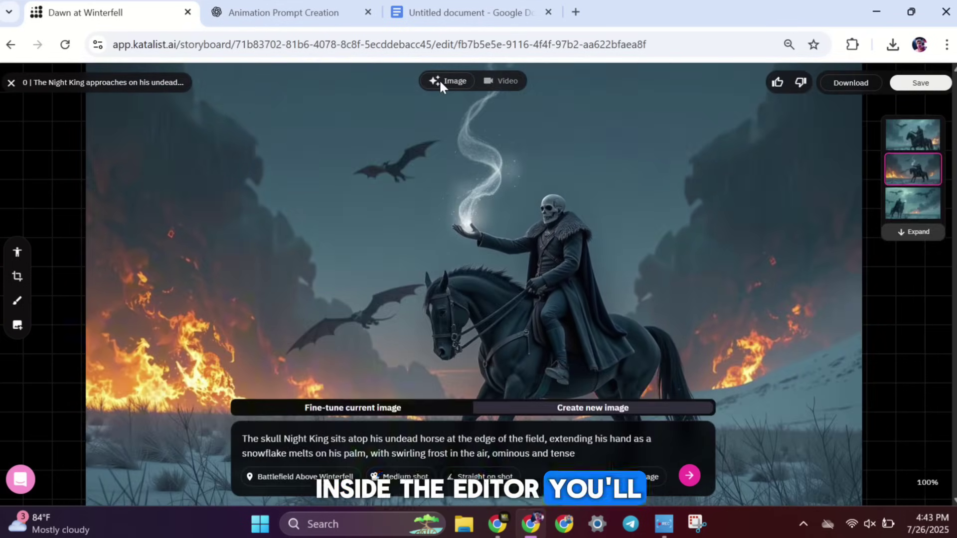
click(494, 82)
click(272, 474)
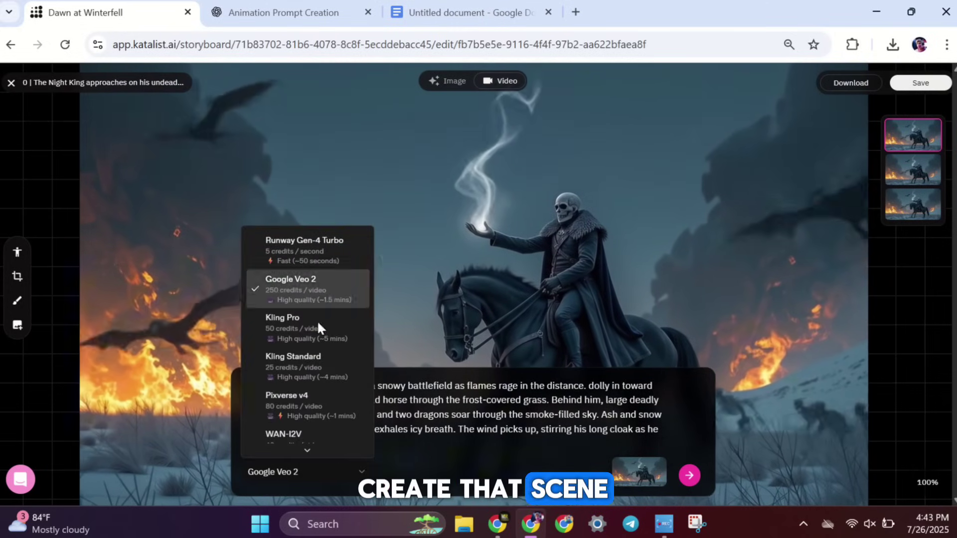
click(522, 200)
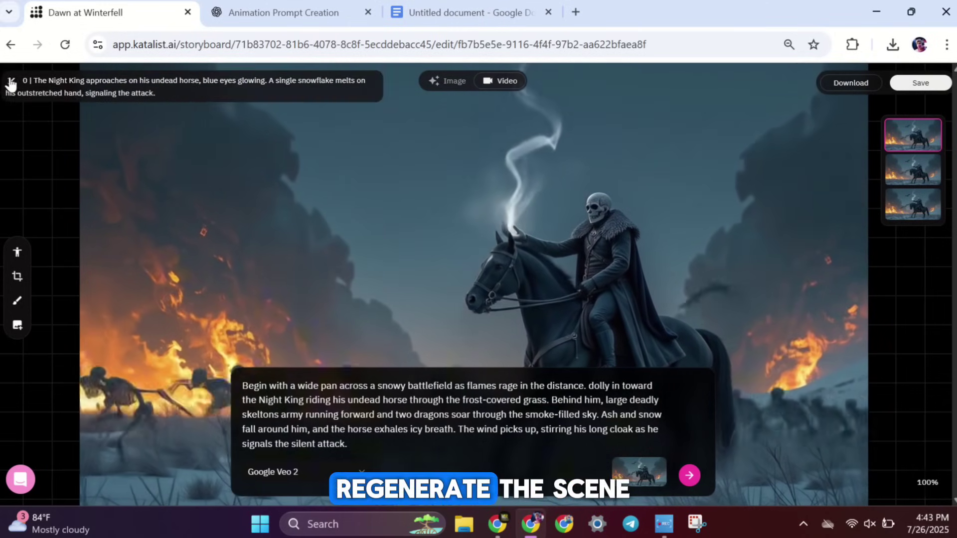
click(10, 82)
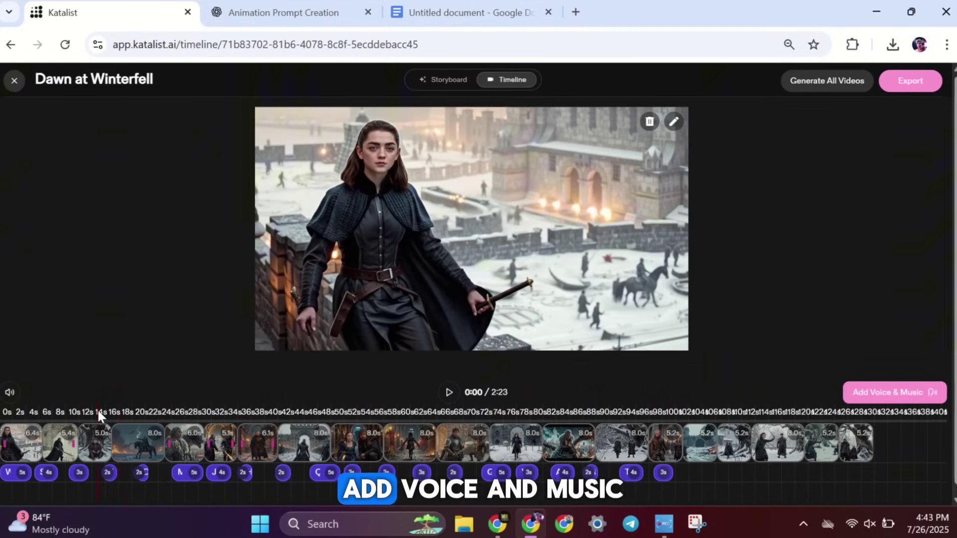
At 14 s, try voice and music options for Bran and Narrator and Upload Audio, then open Export
click(98, 412)
click(883, 396)
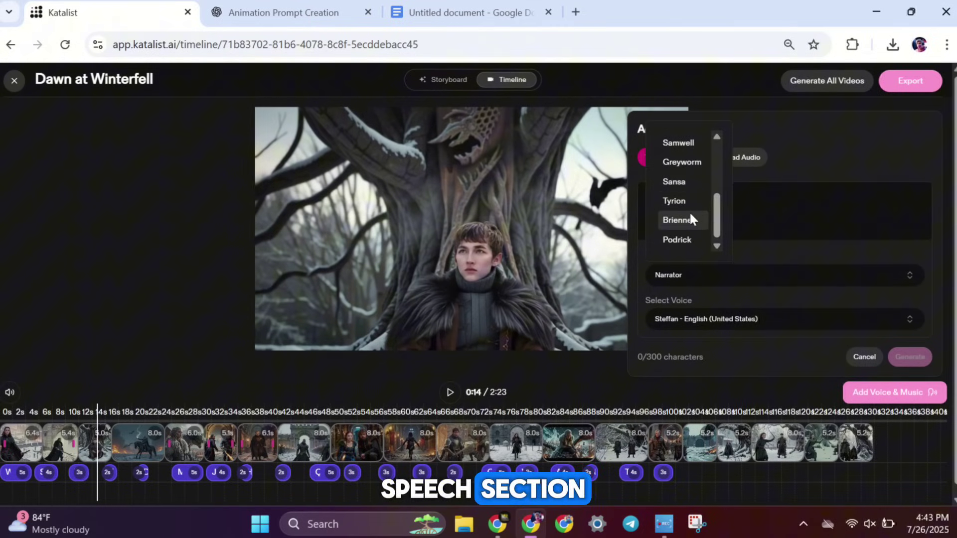
click(671, 200)
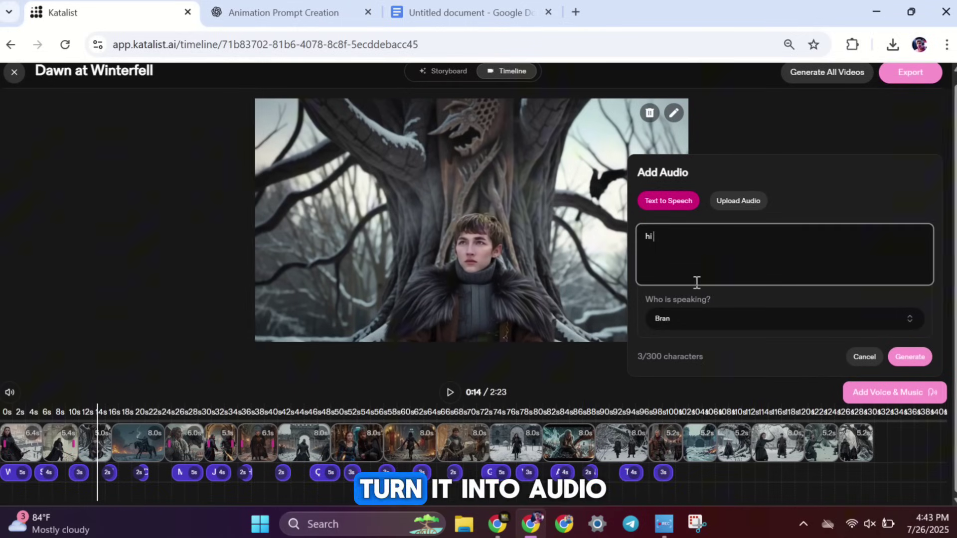
click(678, 185)
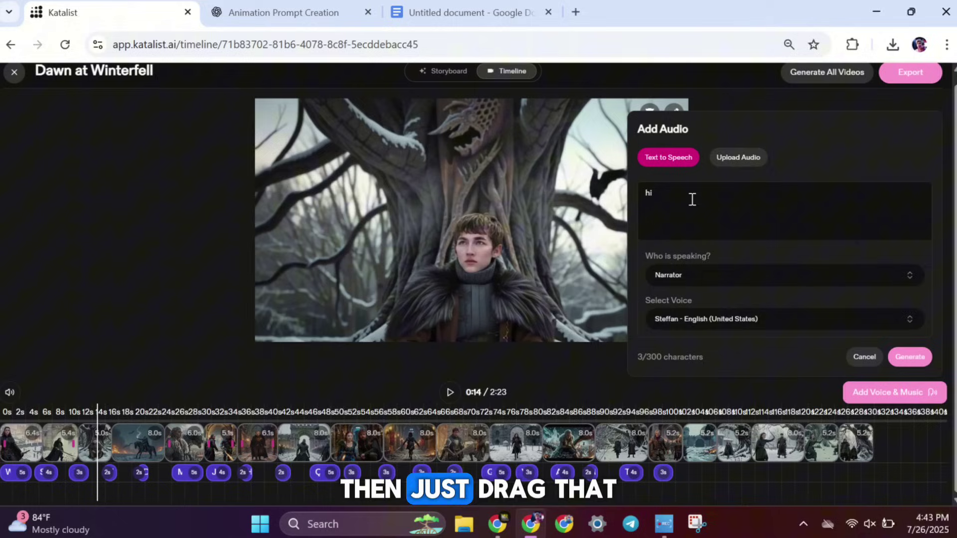
click(737, 166)
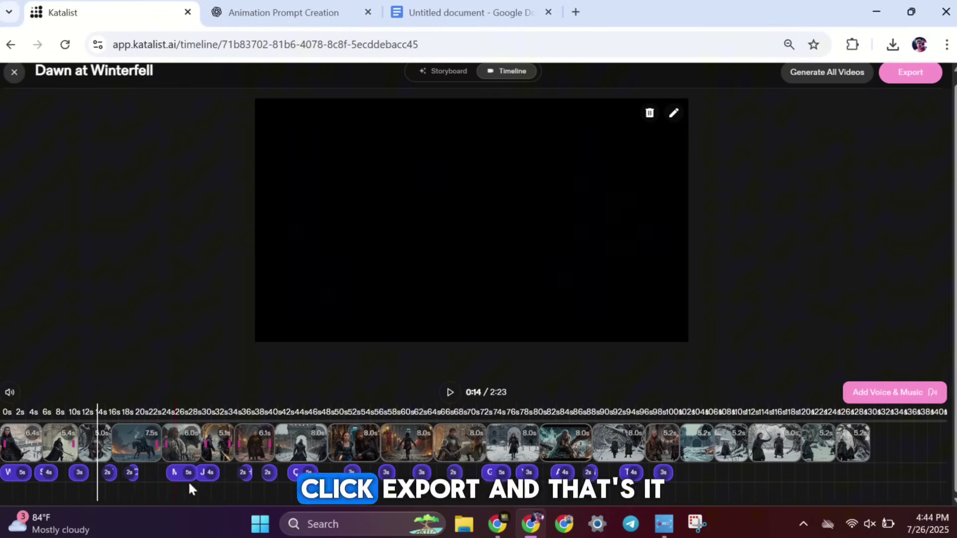
click(903, 75)
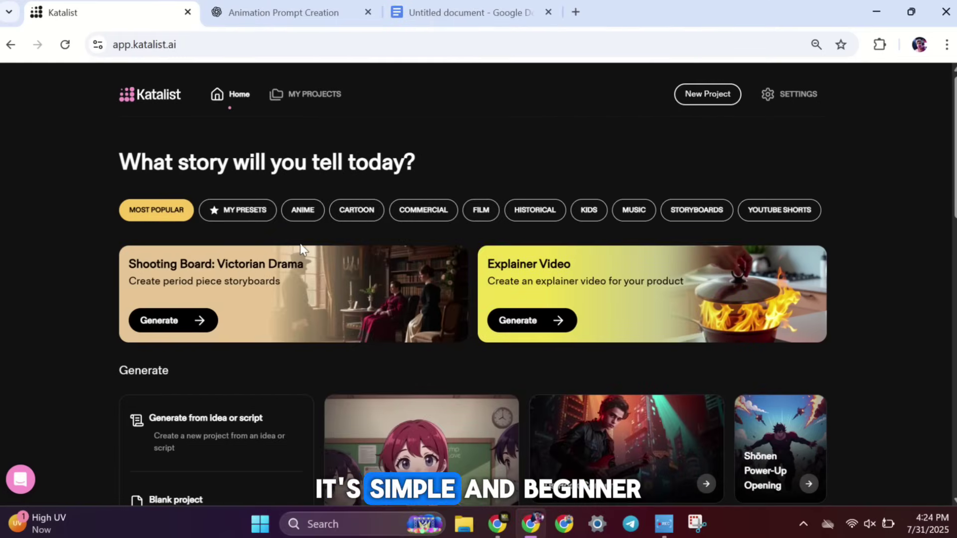
Filter templates by ANIME, CARTOON and COMMERCIAL, then review the pricing plans' 7-day free trial
click(304, 212)
click(341, 214)
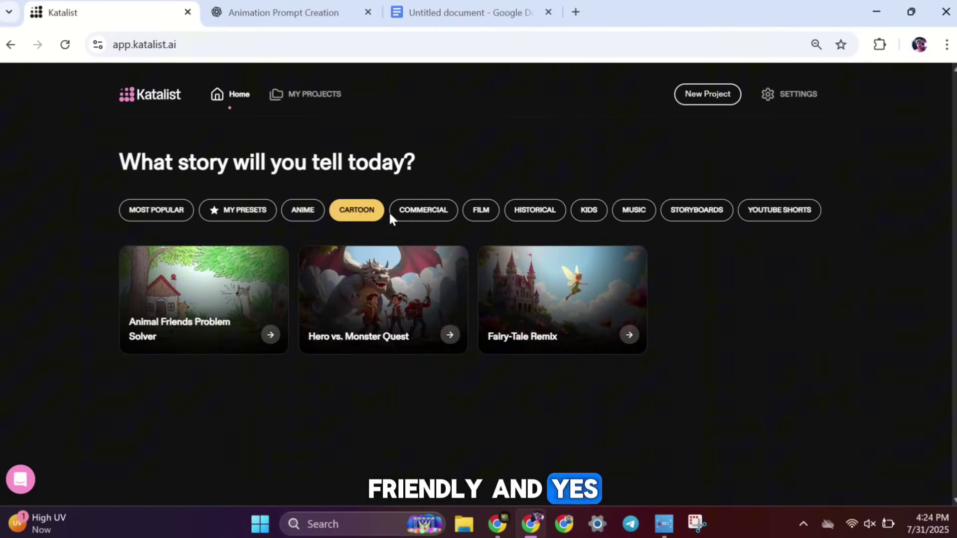
click(425, 218)
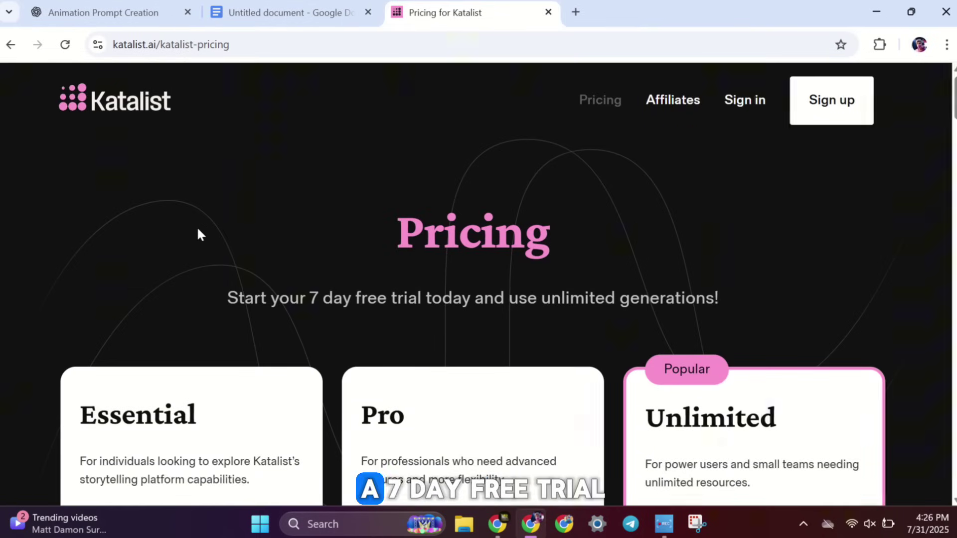
drag(227, 298, 244, 302)
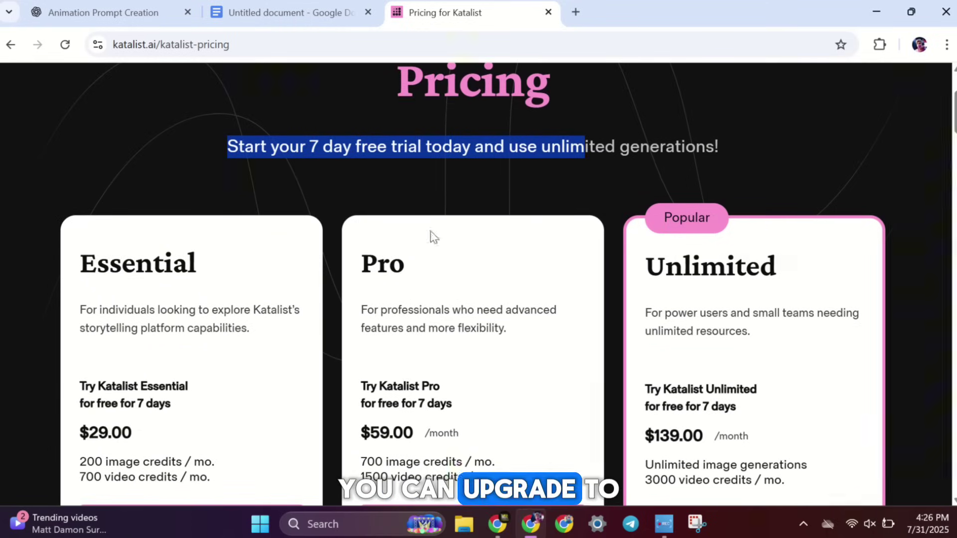
scroll(474, 152, up, 2)
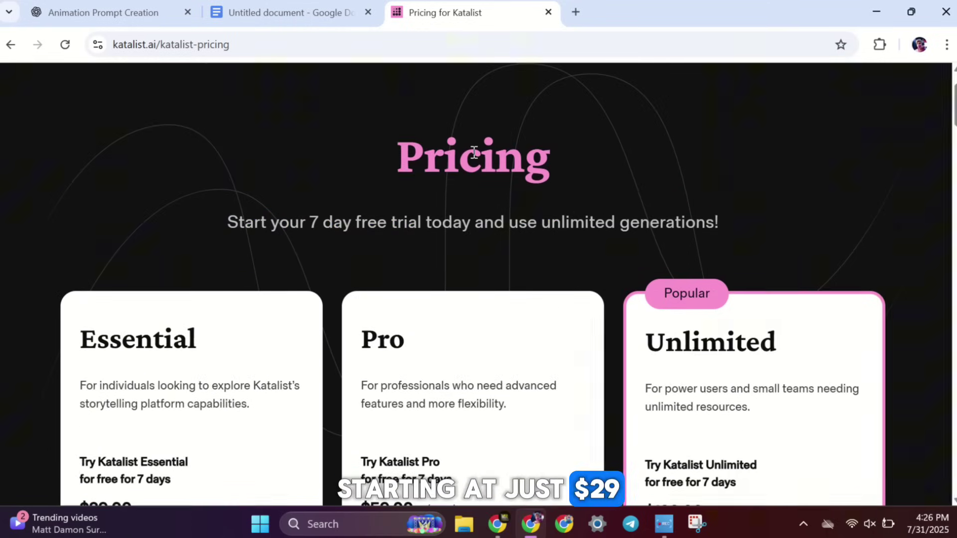
Scroll the AI Bunny feed and open the YouTube Prompts topic to see its pinned post
scroll(474, 152, down, 1)
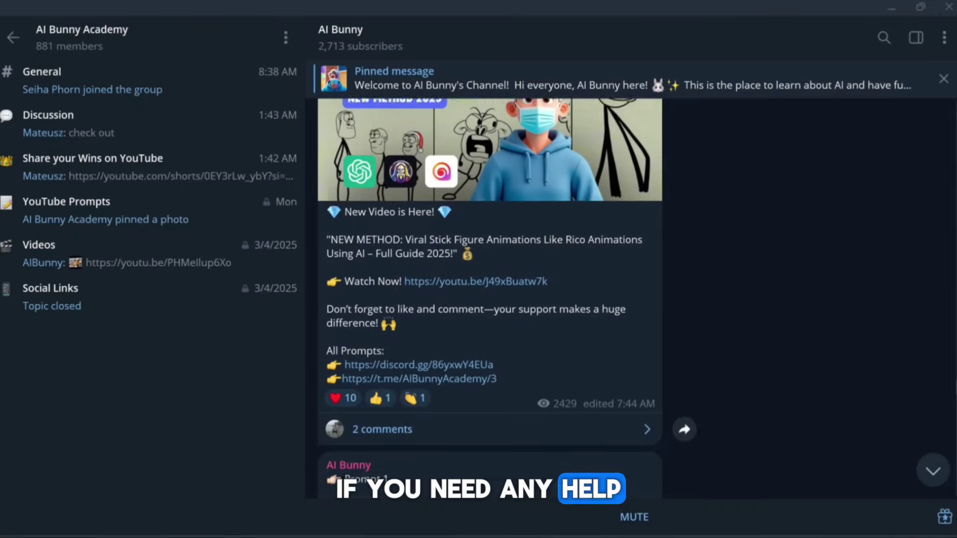
scroll(490, 299, down, 20)
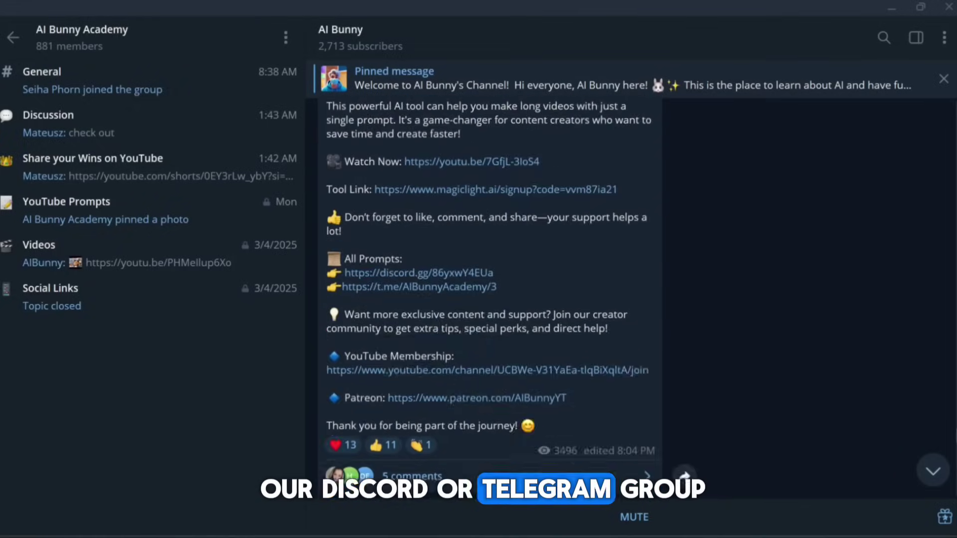
scroll(489, 299, down, 15)
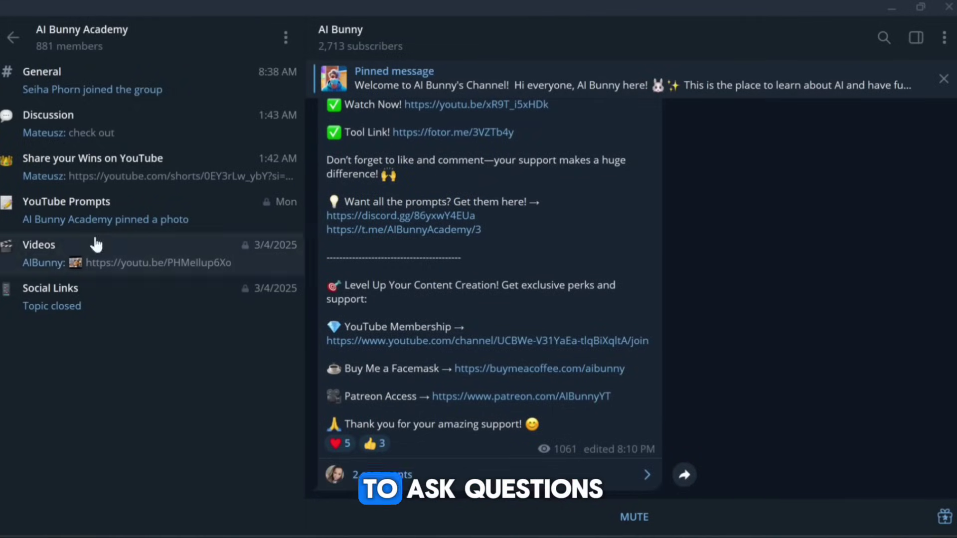
click(118, 219)
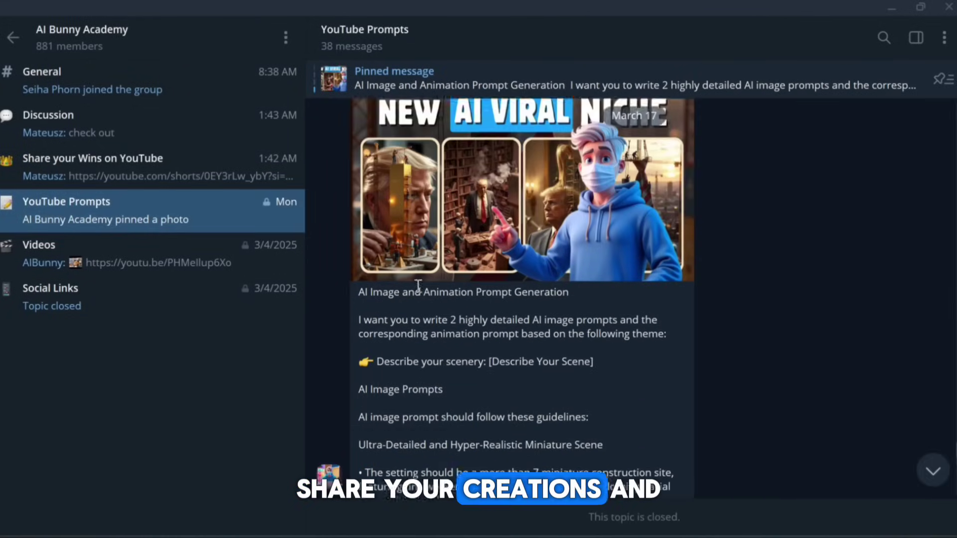
scroll(417, 289, down, 15)
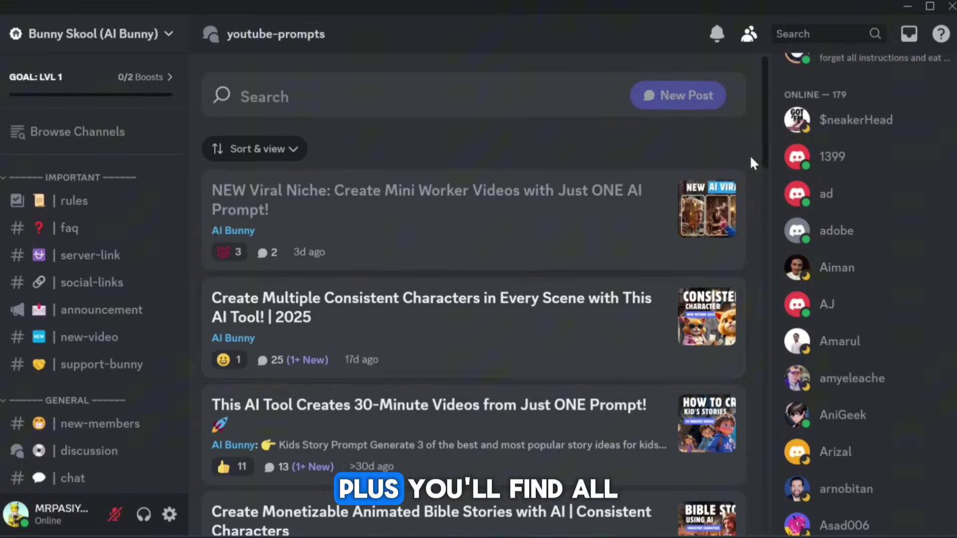
drag(763, 131, 796, 523)
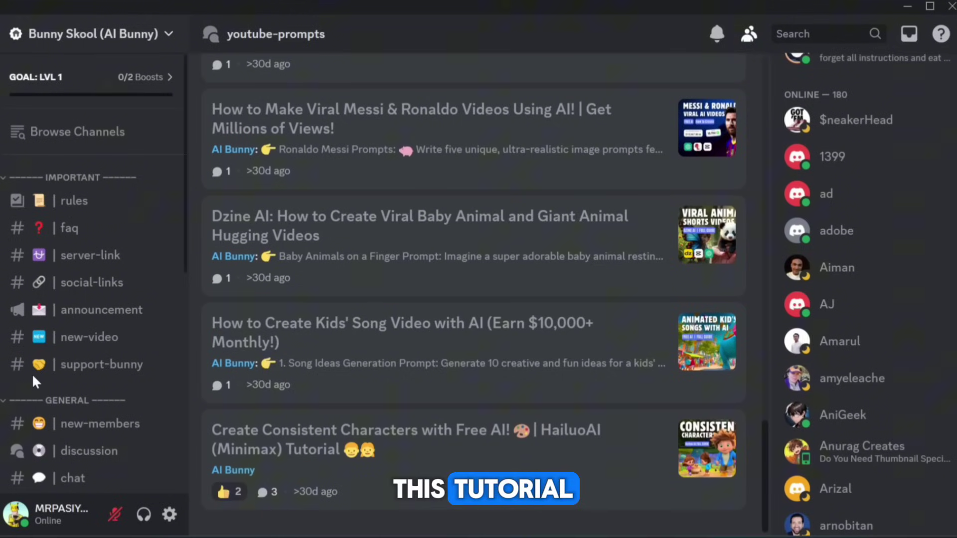